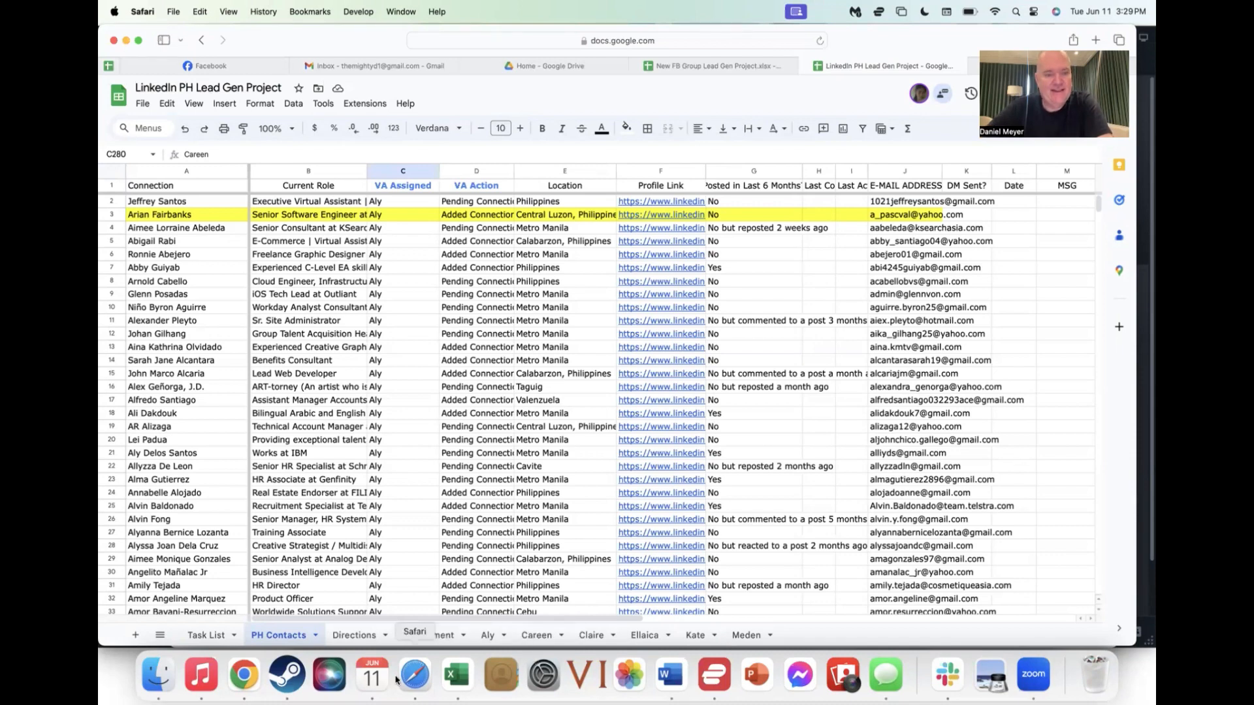
- Review the Task 02 goal, script and result on the Directions sheet
left_click(356, 635)
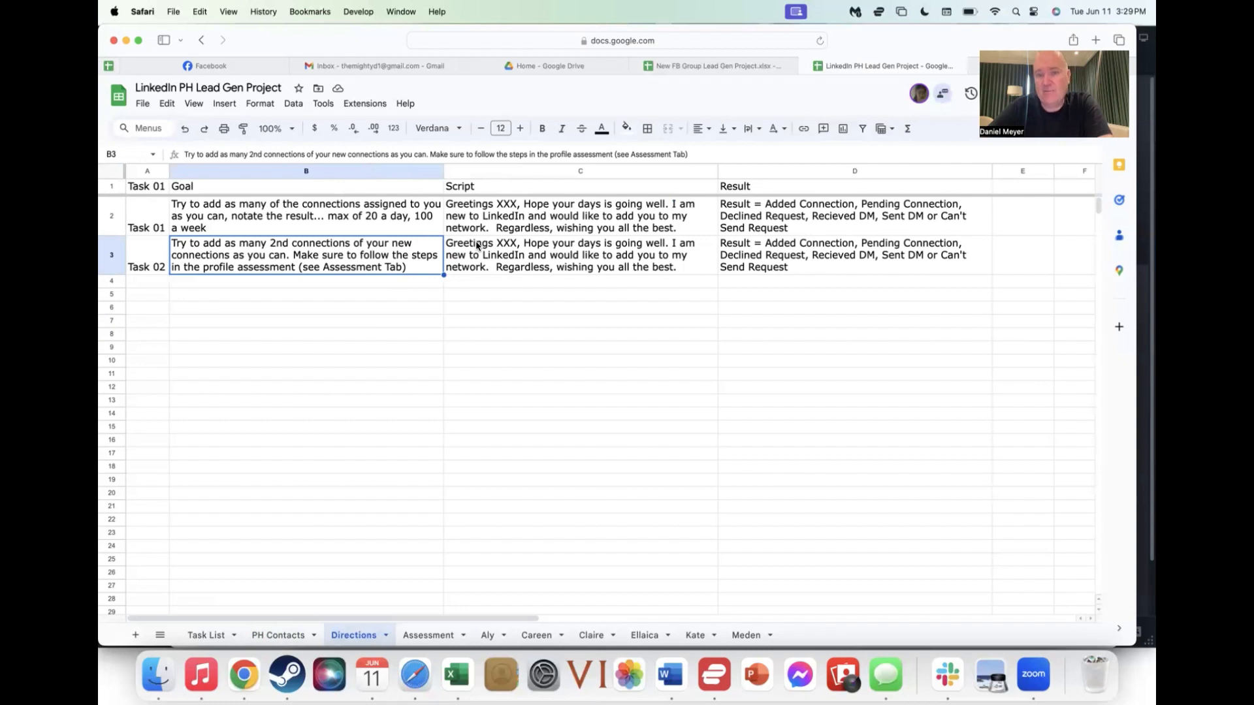
left_click(522, 255)
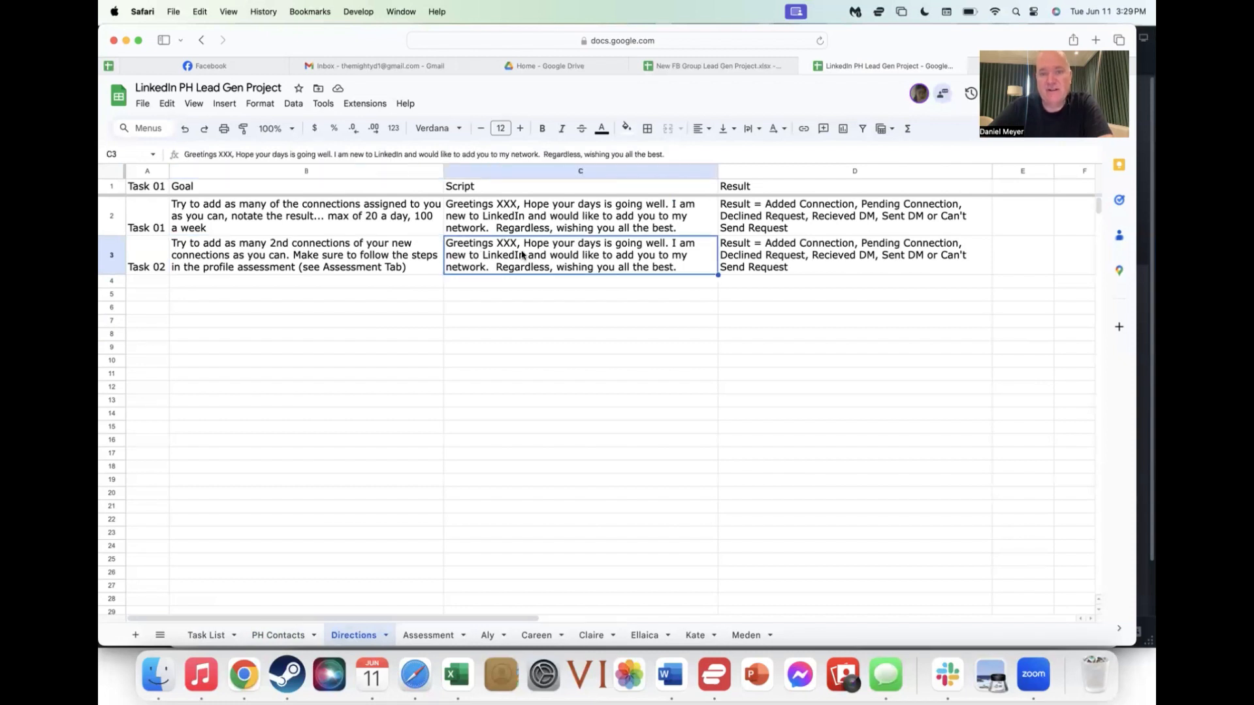
left_click(740, 258)
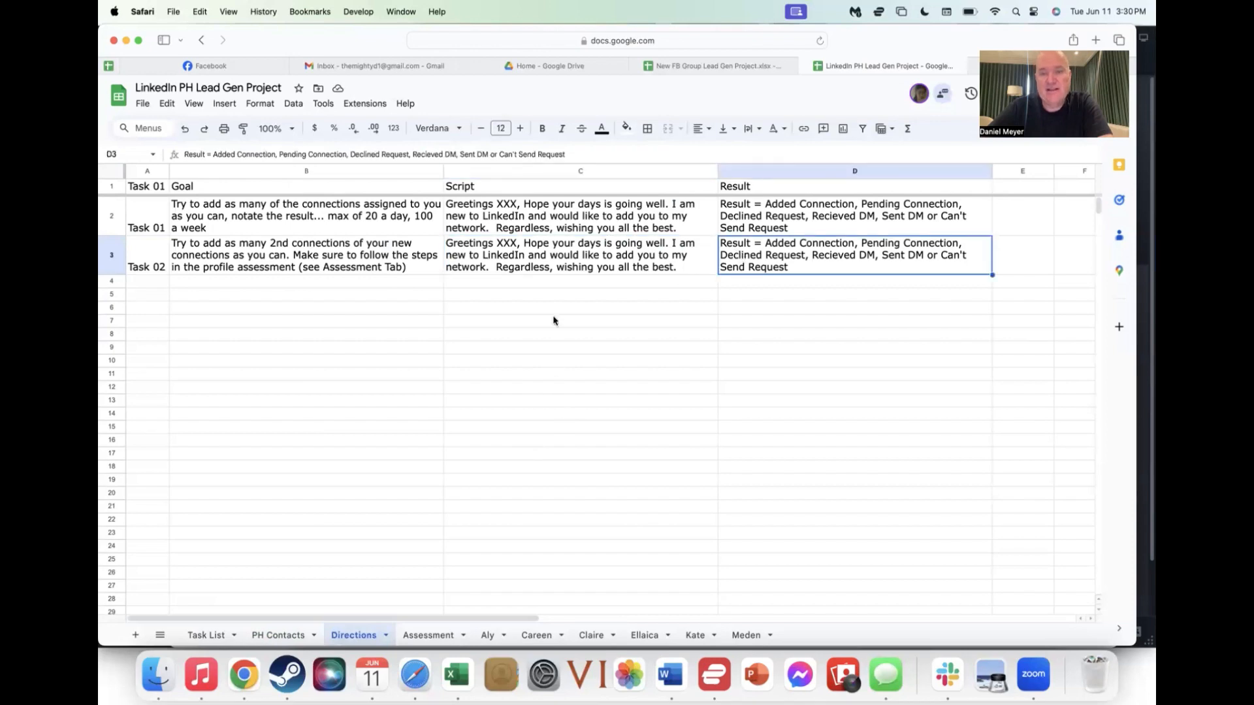
- Check the highlighted contact's VA Action on the PH Contacts sheet and the same contact's Current Role on the first assistant's sheet
left_click(280, 635)
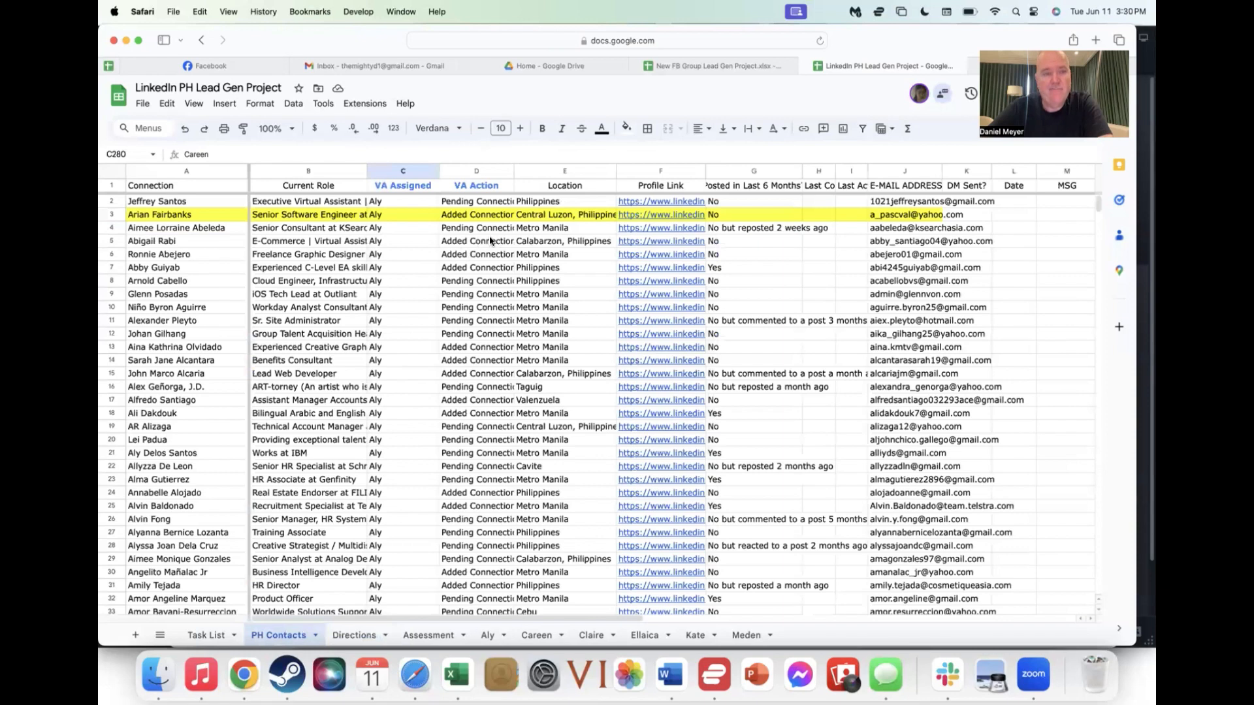
left_click(468, 213)
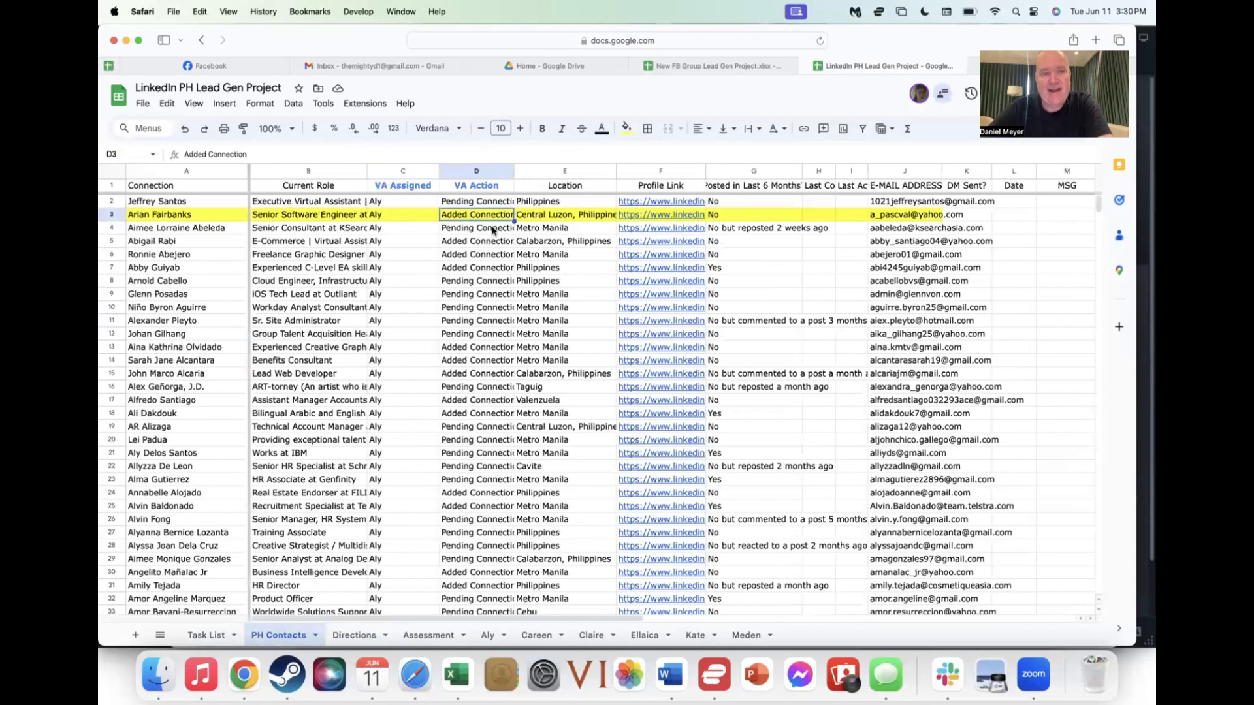
left_click(488, 638)
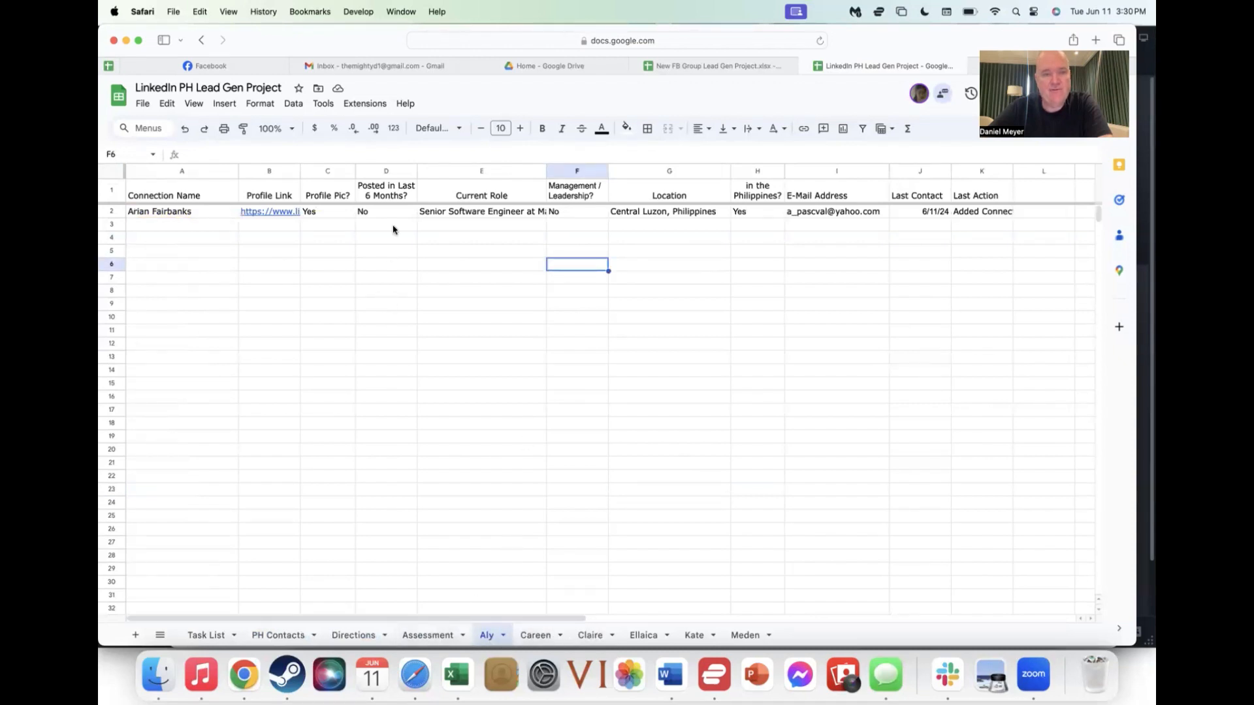
left_click(431, 213)
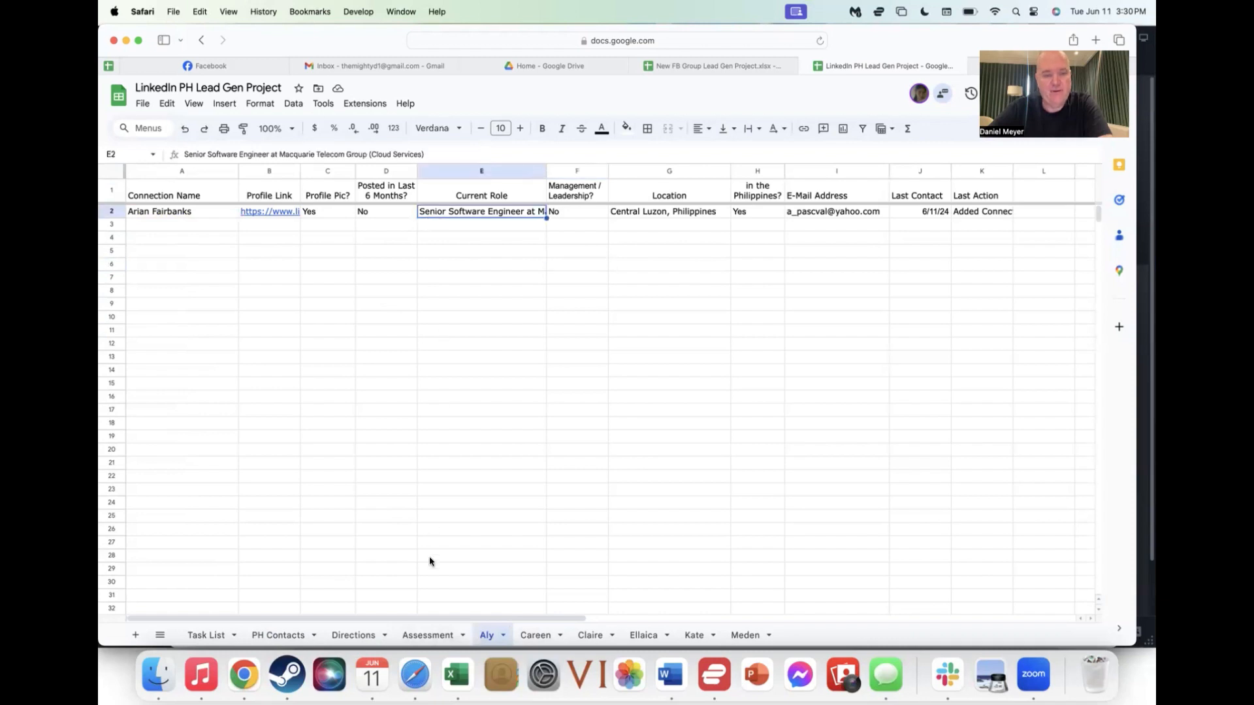
- Return to the PH Contacts sheet and select the whole highlighted contact row, row 3
left_click(293, 637)
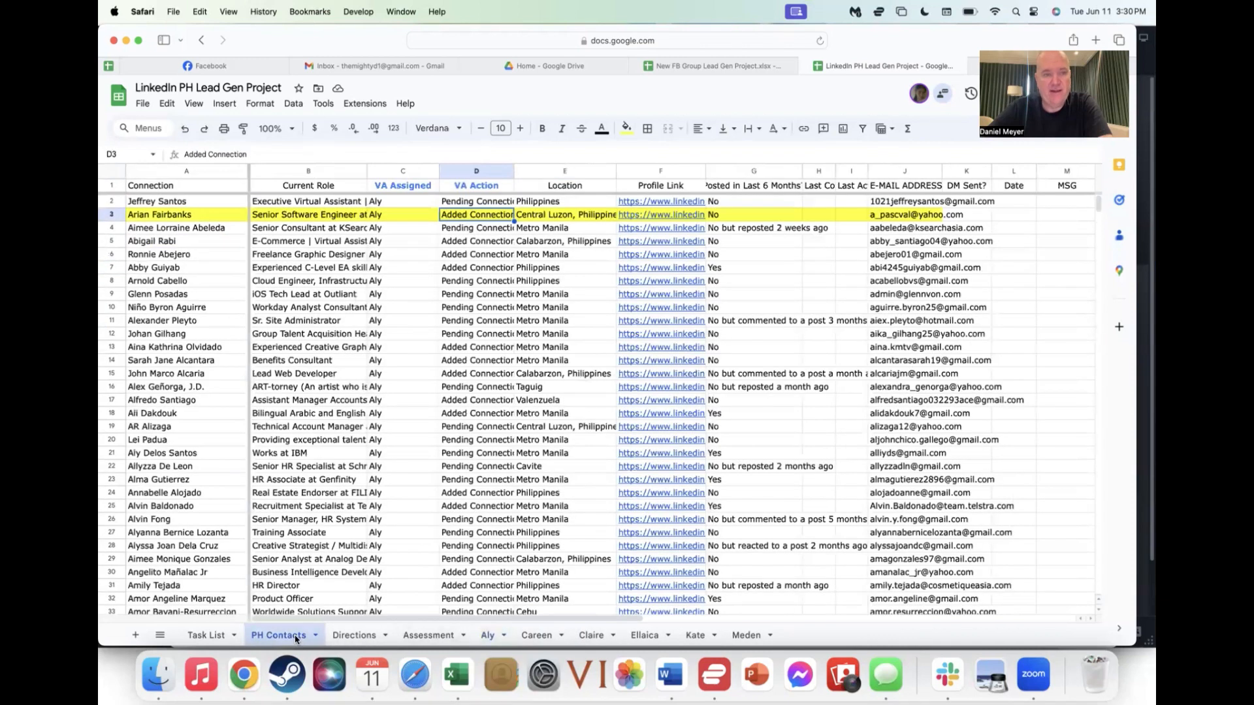
left_click(187, 216)
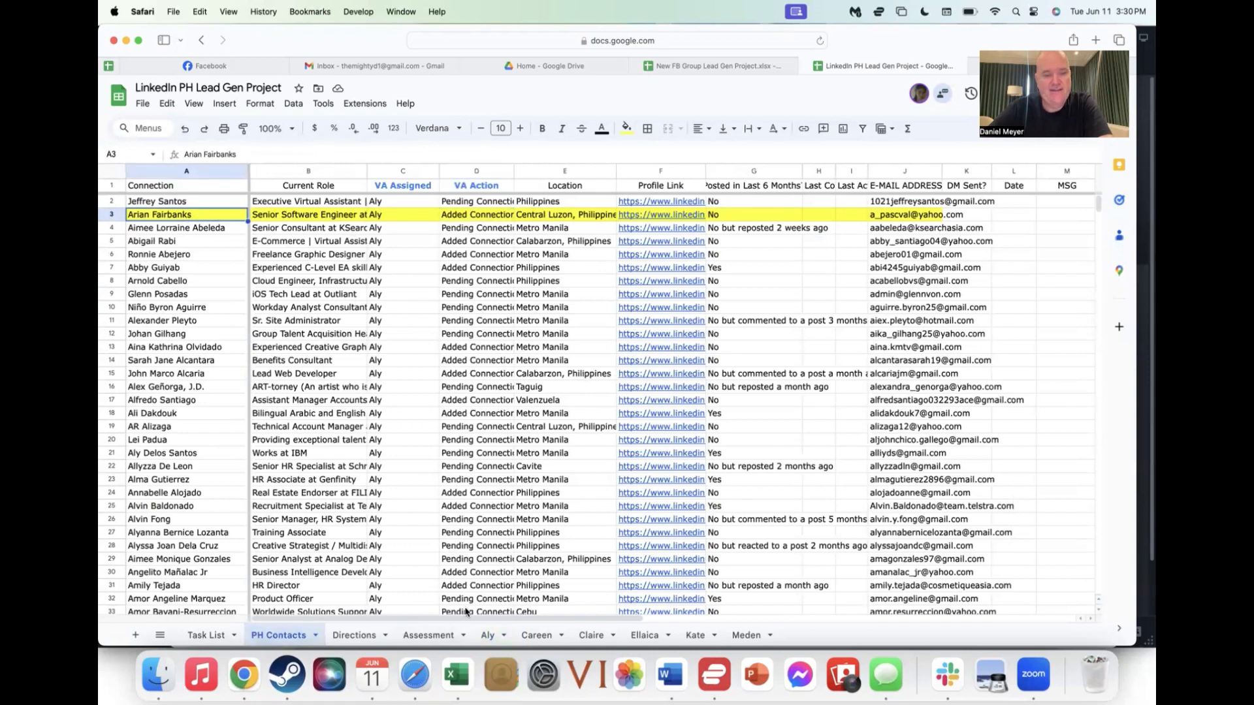
left_click(114, 216)
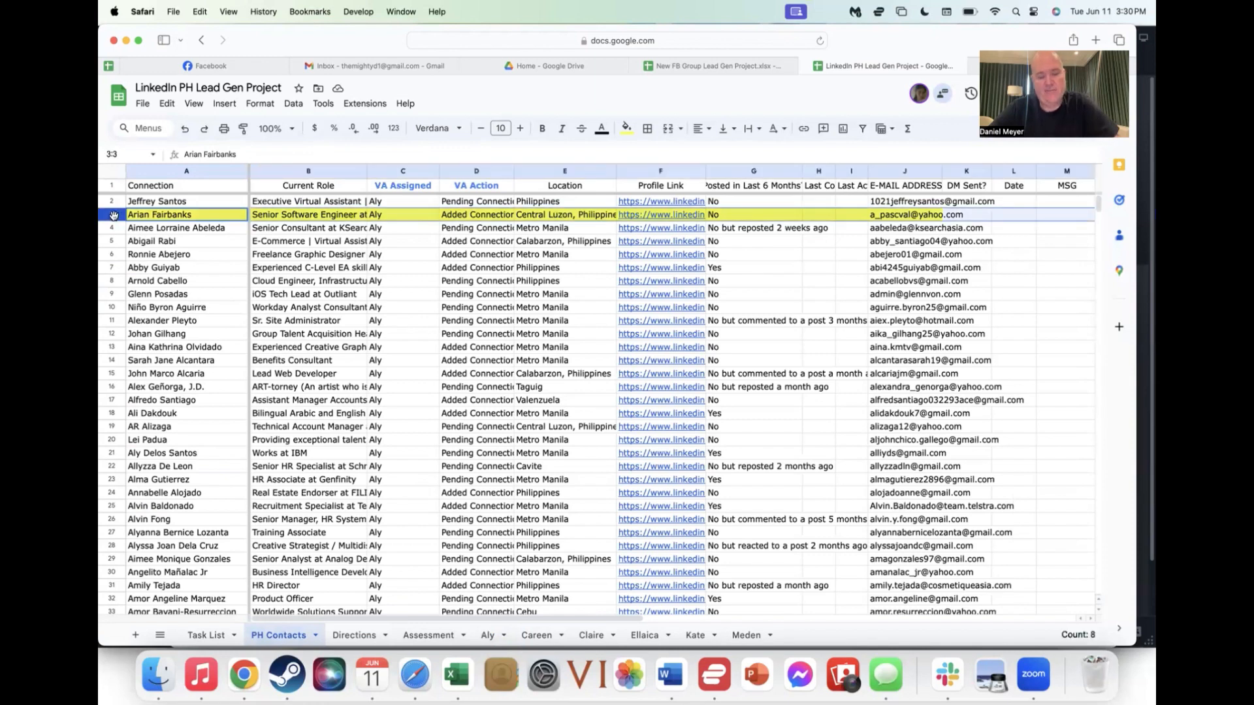
- Go through row 2 of the first assistant's sheet from Connection Name to Current Role and back
left_click(487, 637)
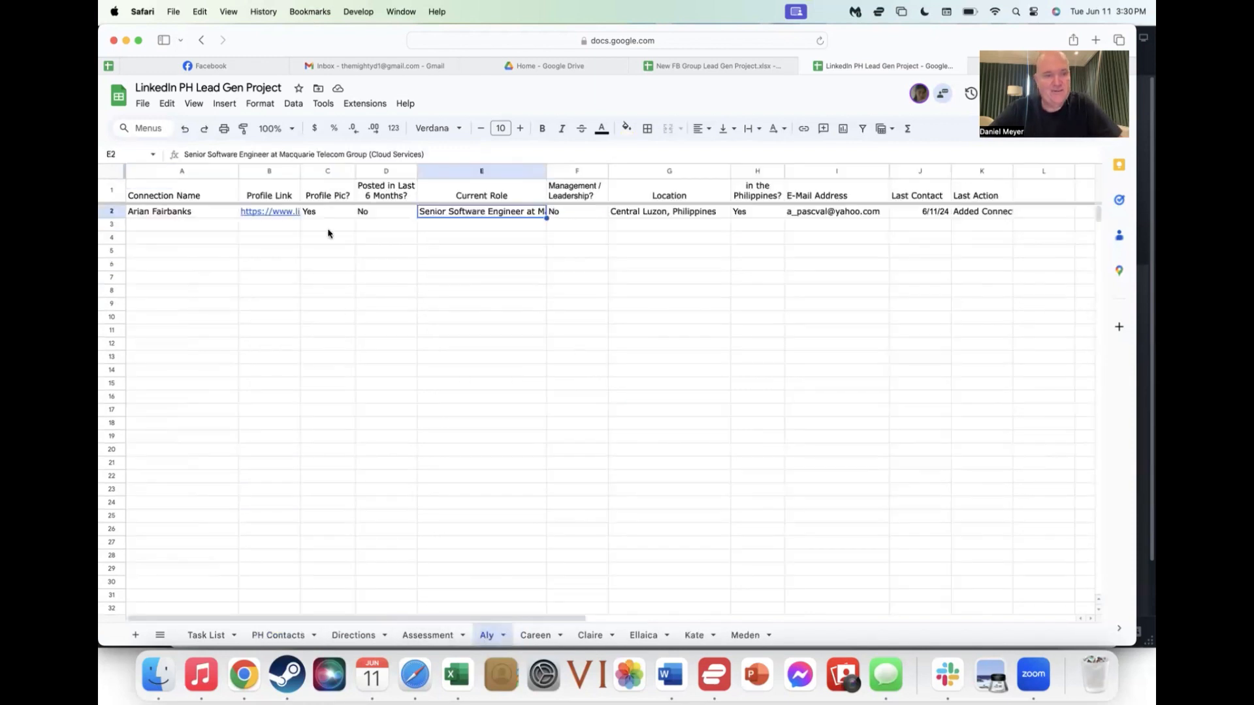
left_click(277, 242)
key("Left")
key("Up")
key("Up")
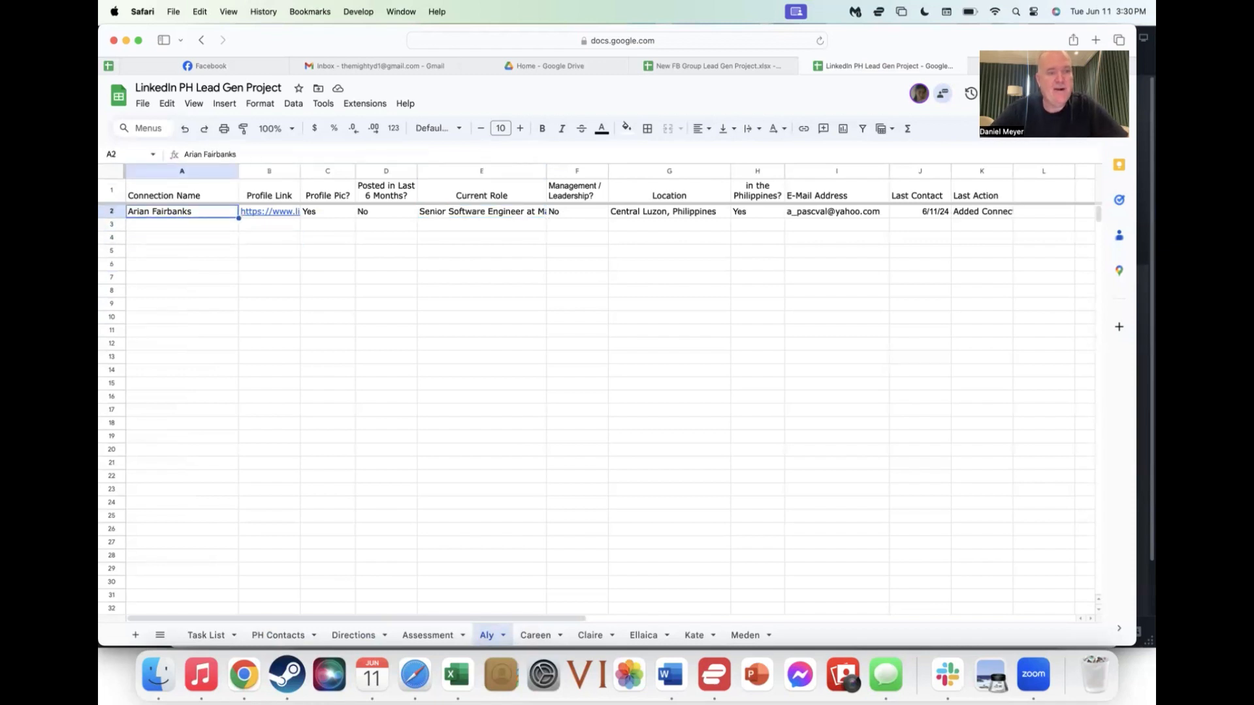
key("Right")
key("Right")
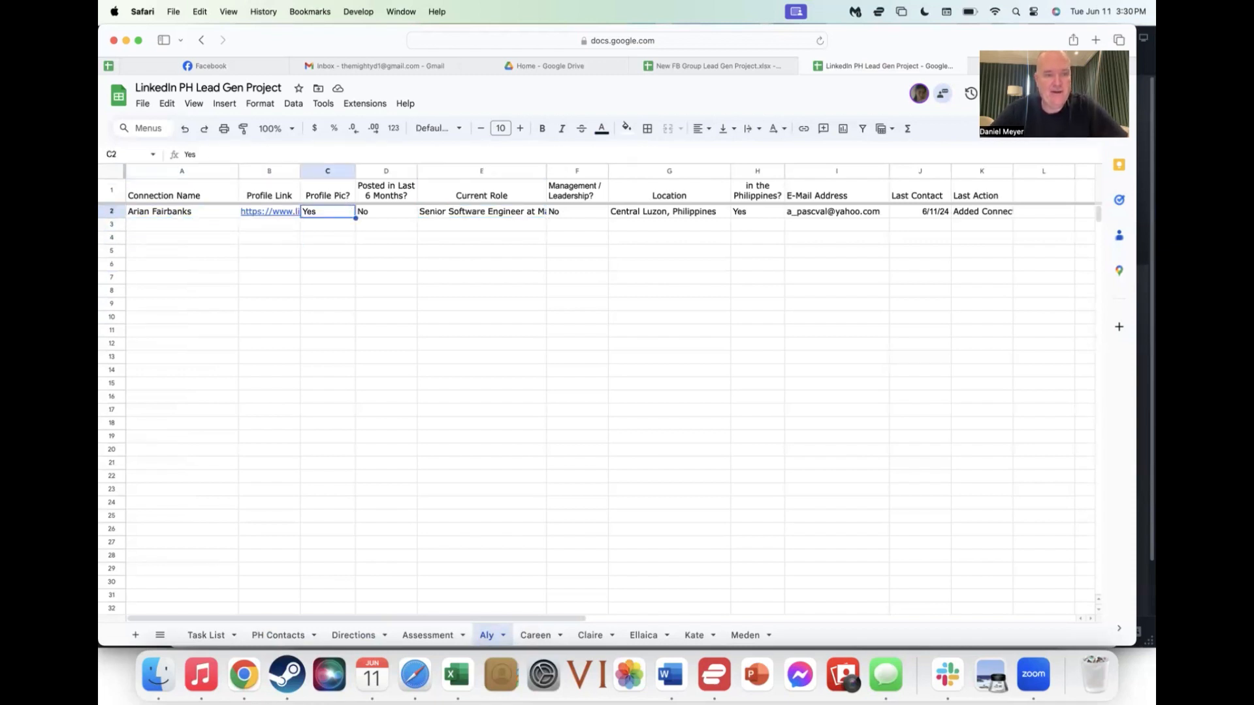
key("Right")
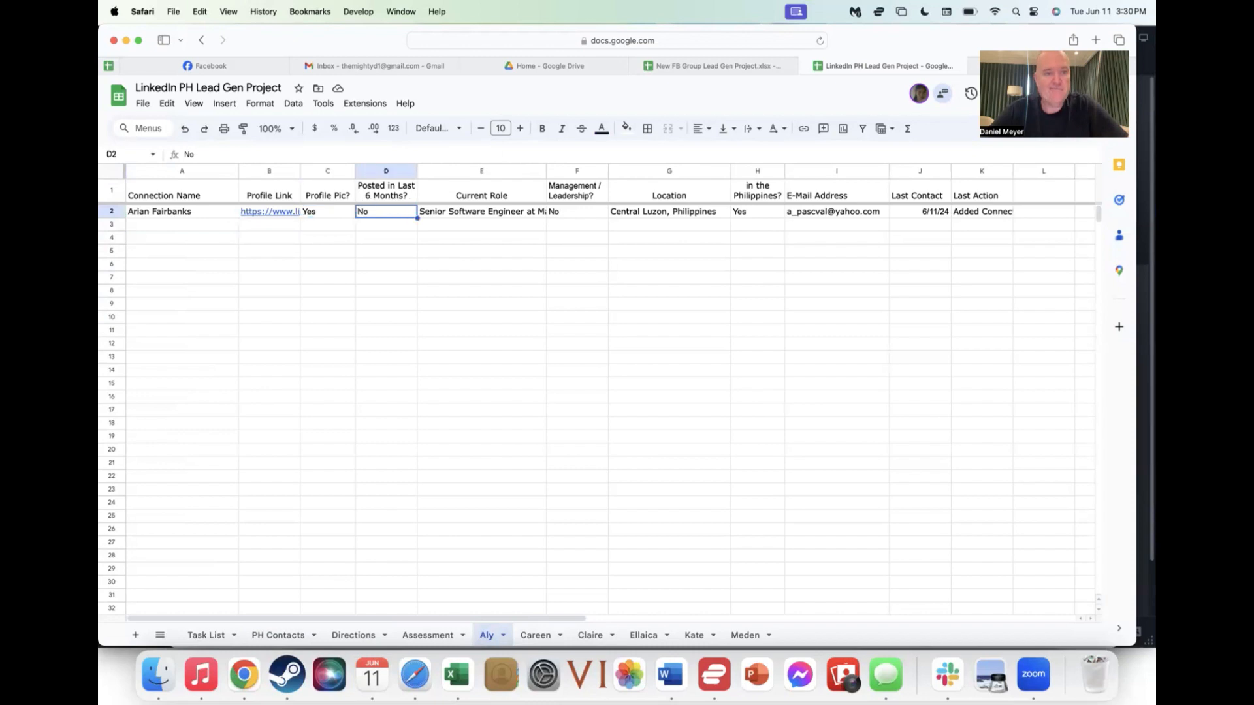
key("Right")
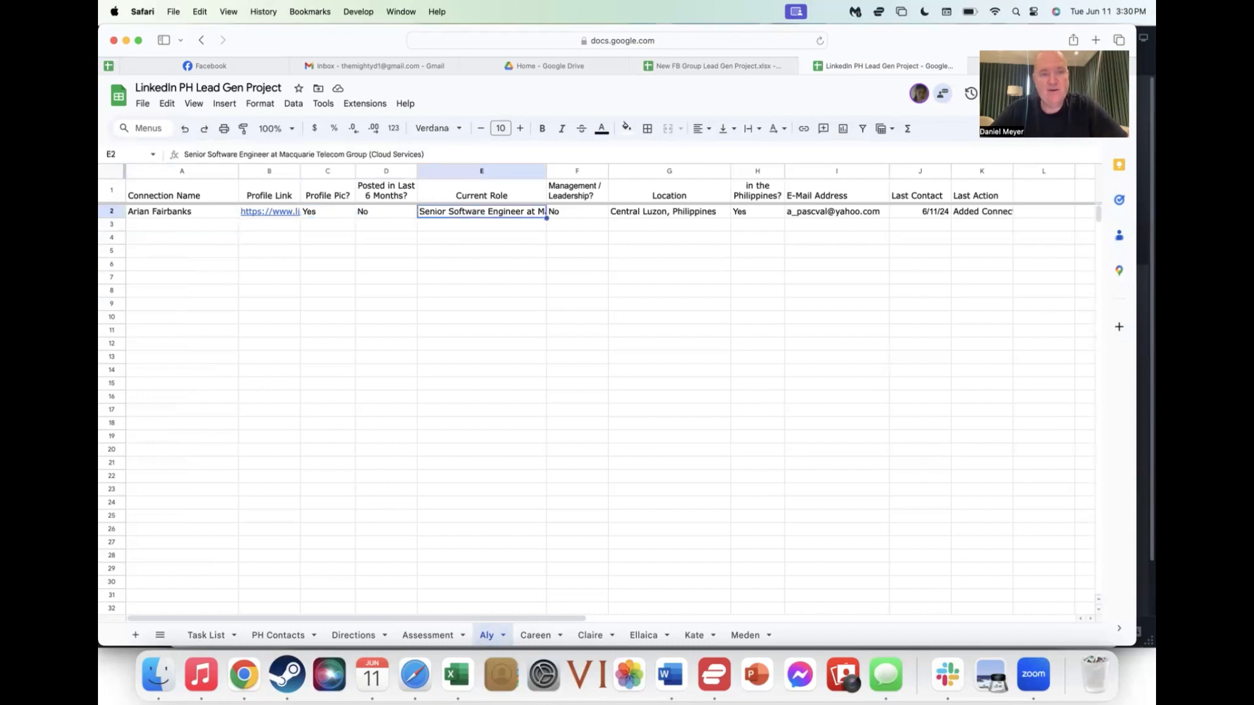
key("Left")
key("Left")
key("Left")
key("Left")
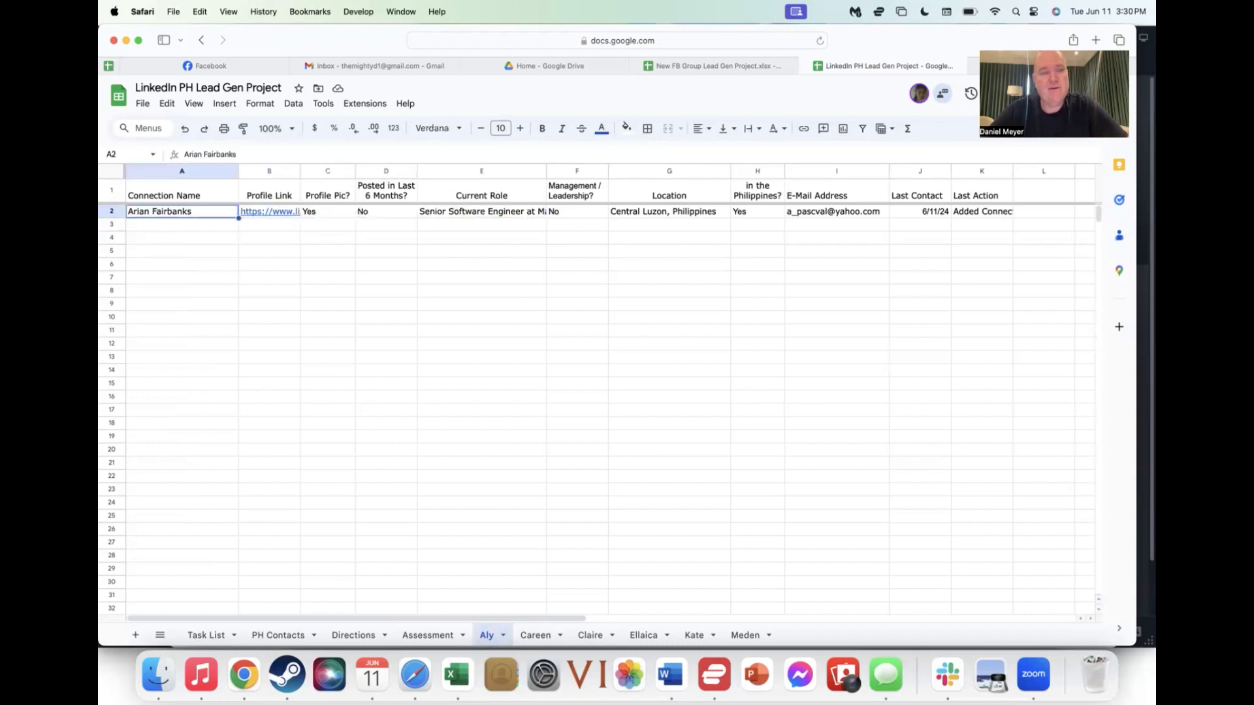
- Fill the Profile Pic?, Posted in Last 6 Months?, Management / Leadership? and in the Philippines? header cells with yellow
left_click(389, 194)
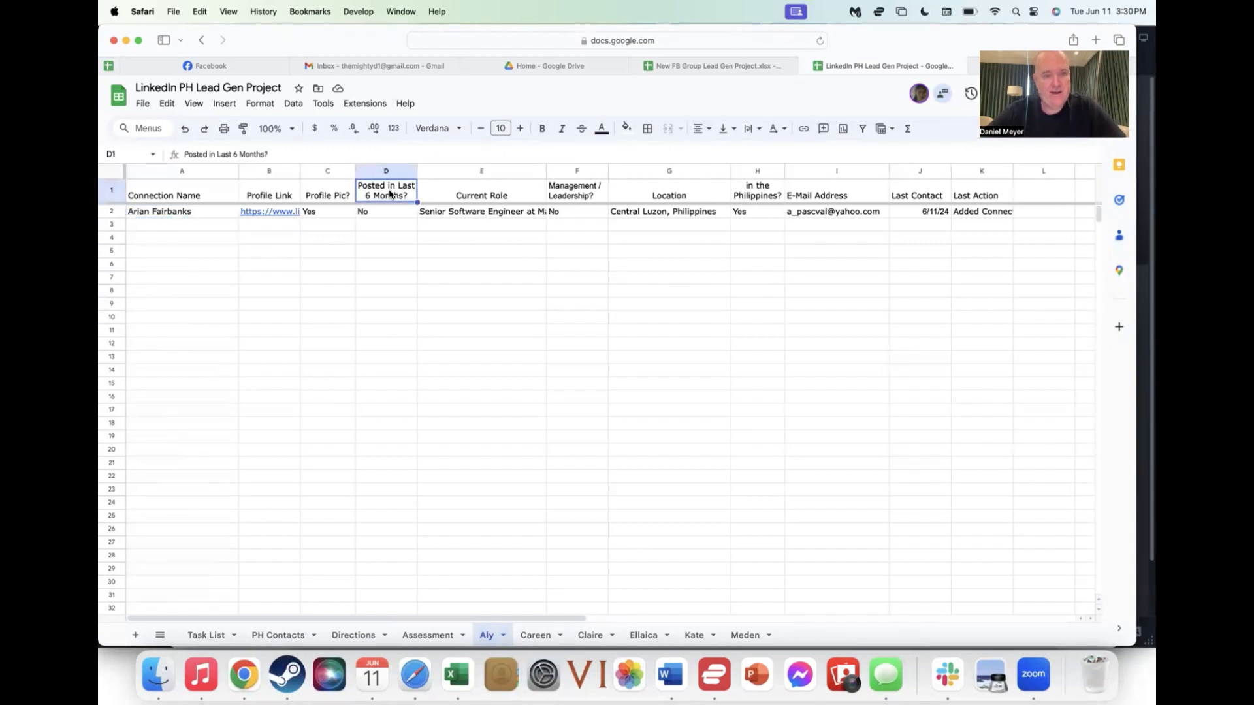
left_click(353, 196, "shift")
left_click(584, 195, "super")
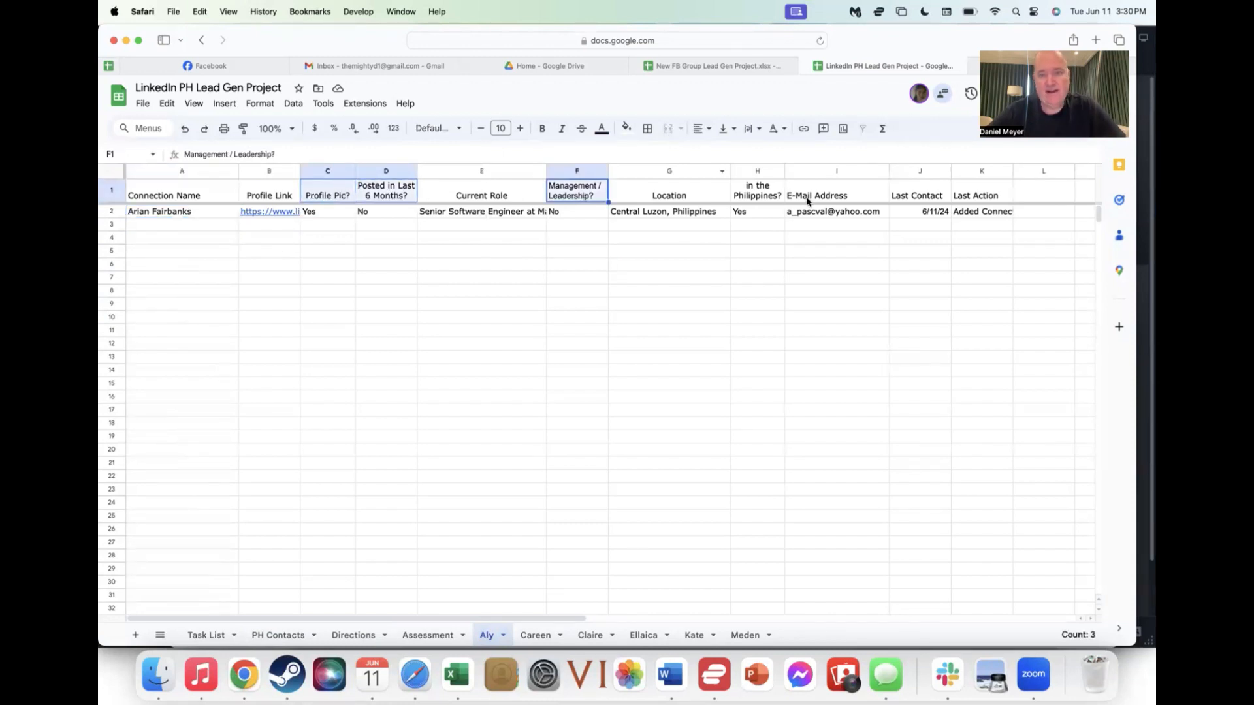
left_click(771, 196, "super")
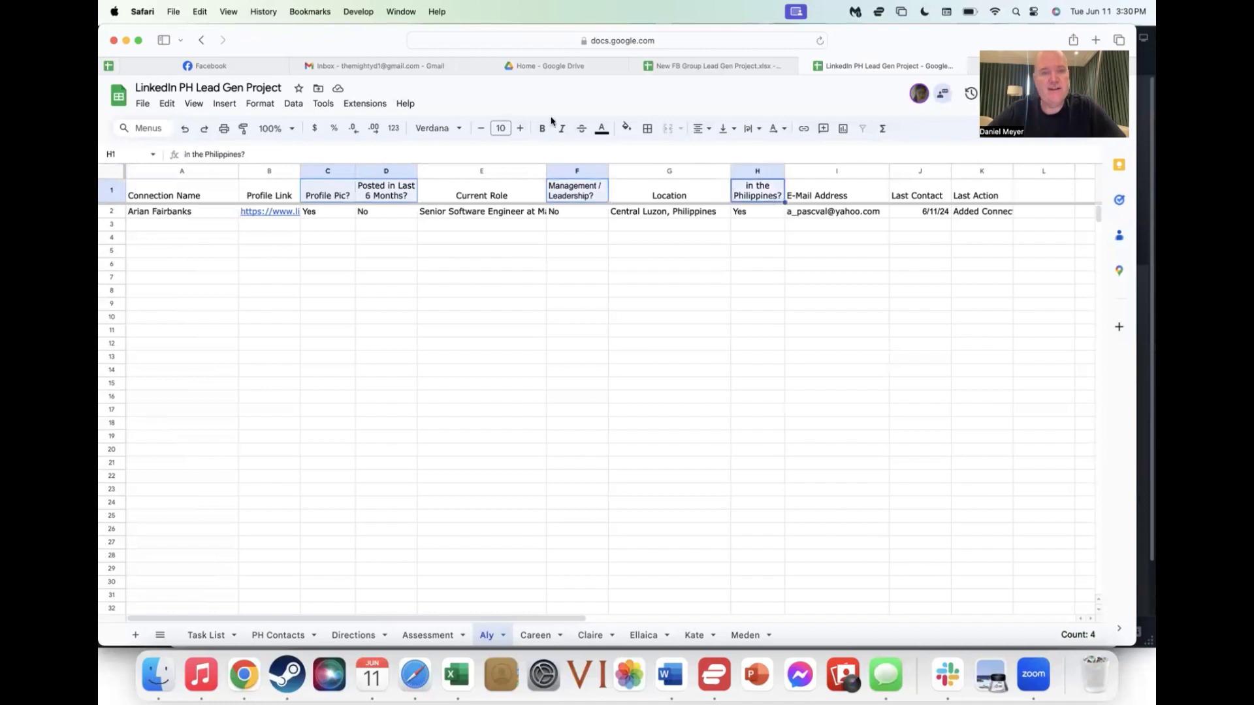
left_click(626, 128)
left_click(674, 190)
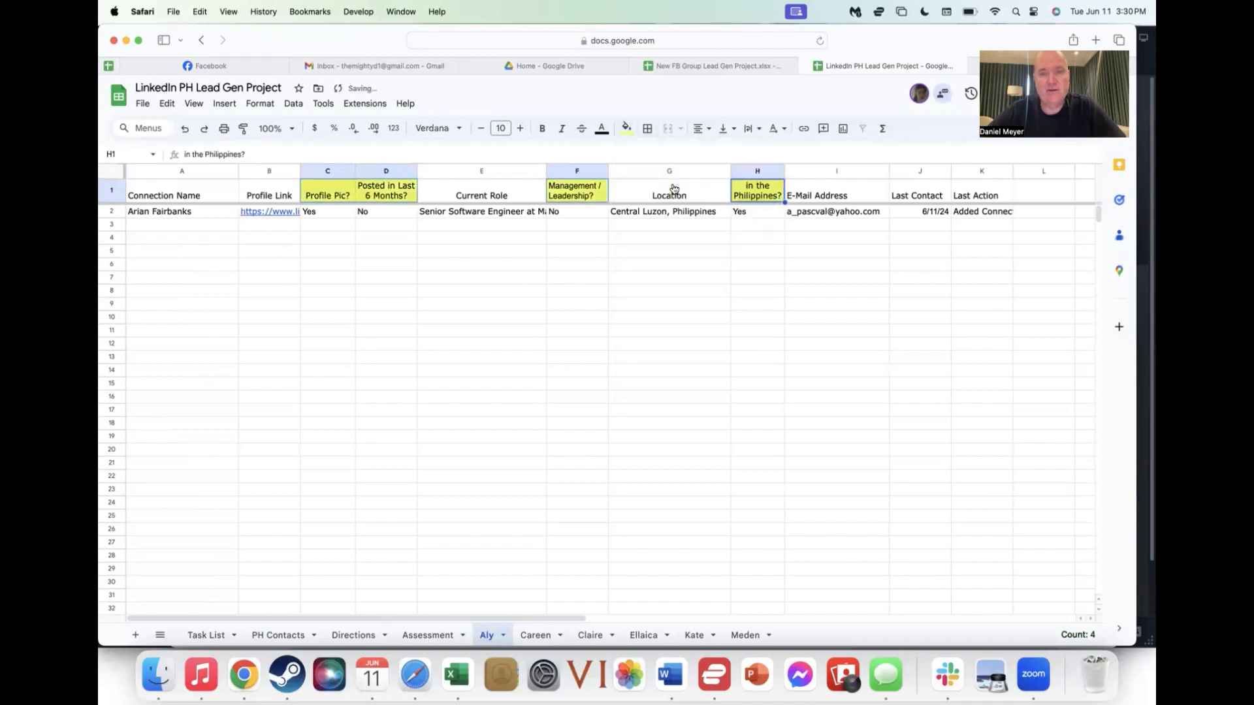
left_click(658, 280)
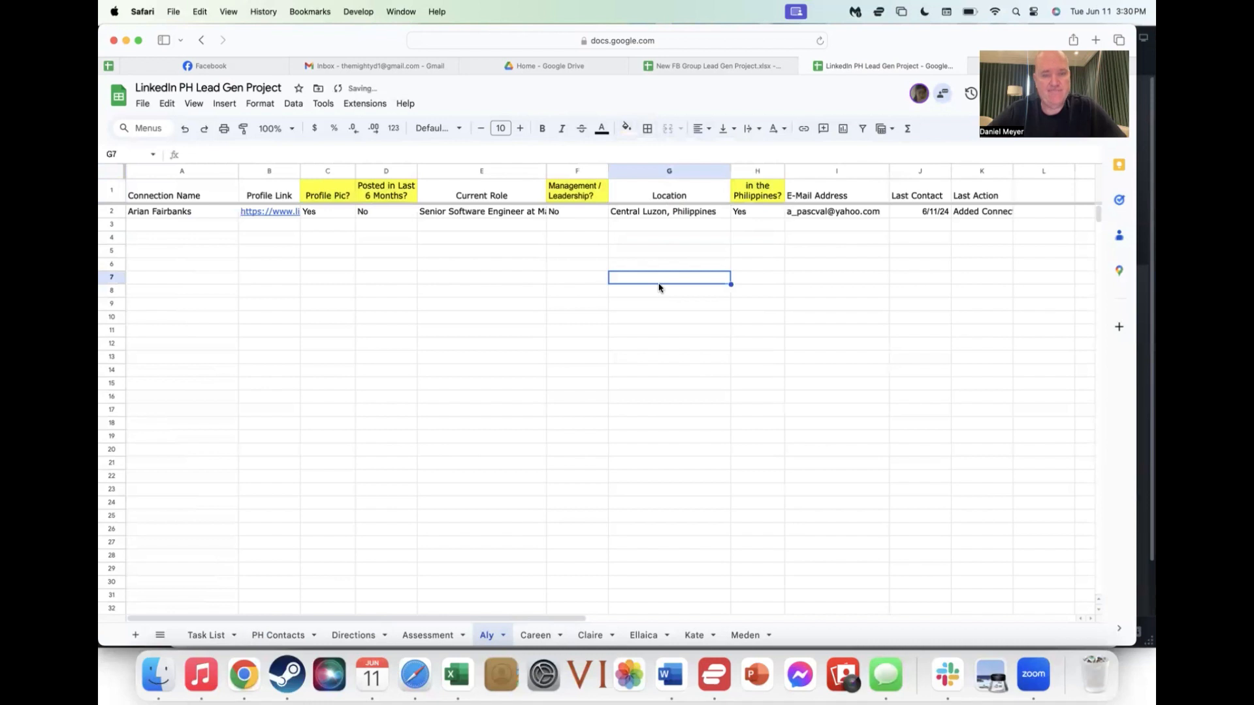
- Review the Encode Connections task on the Assessment sheet and the VA Action entries in rows 3, 5 and 6 of PH Contacts
left_click(436, 635)
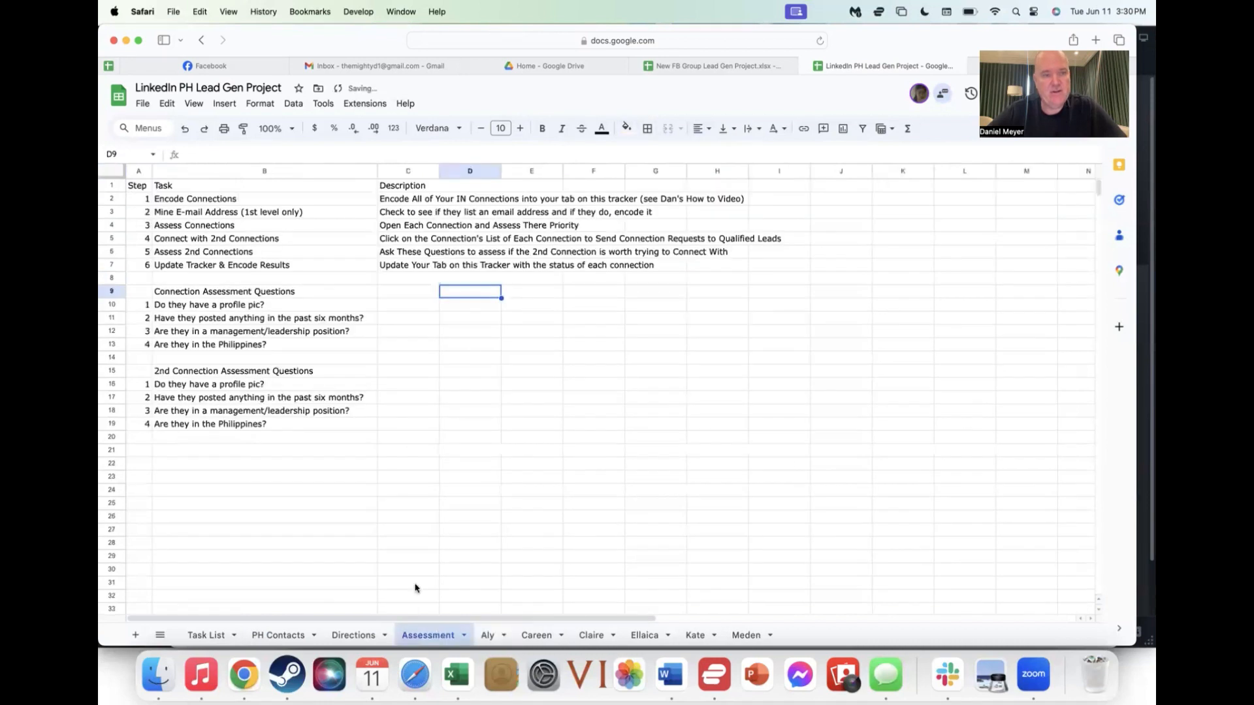
left_click(235, 201)
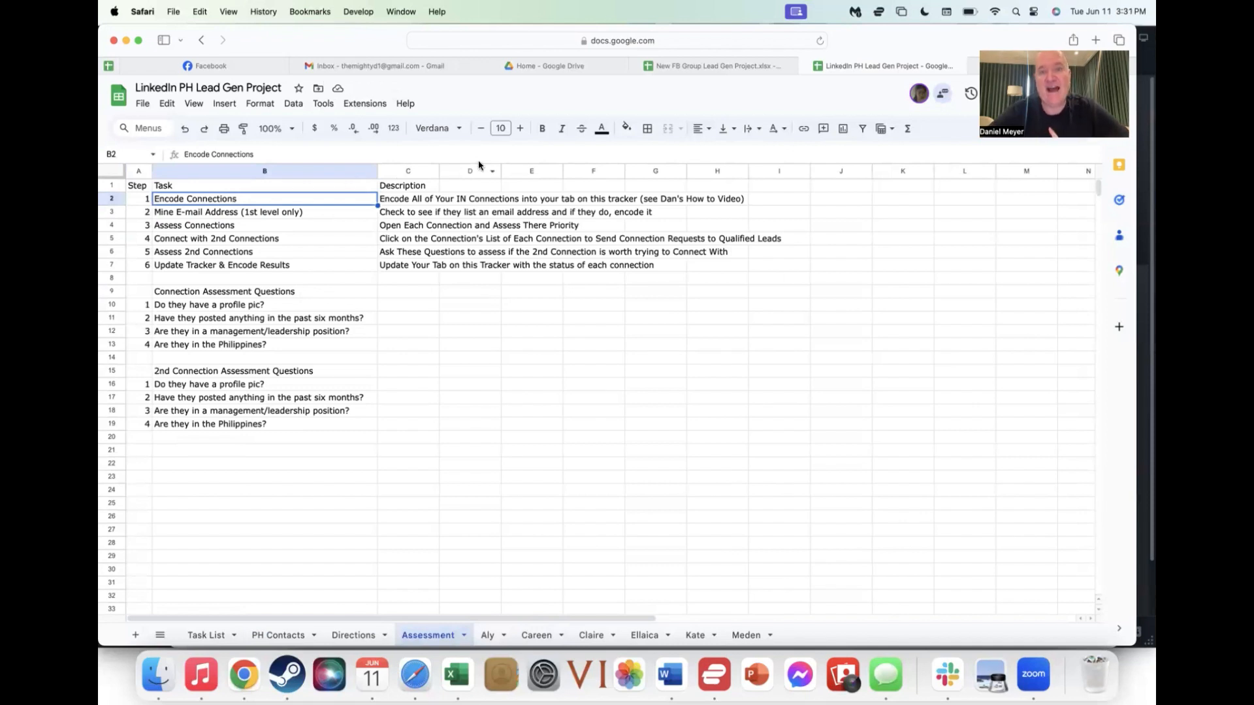
left_click(278, 635)
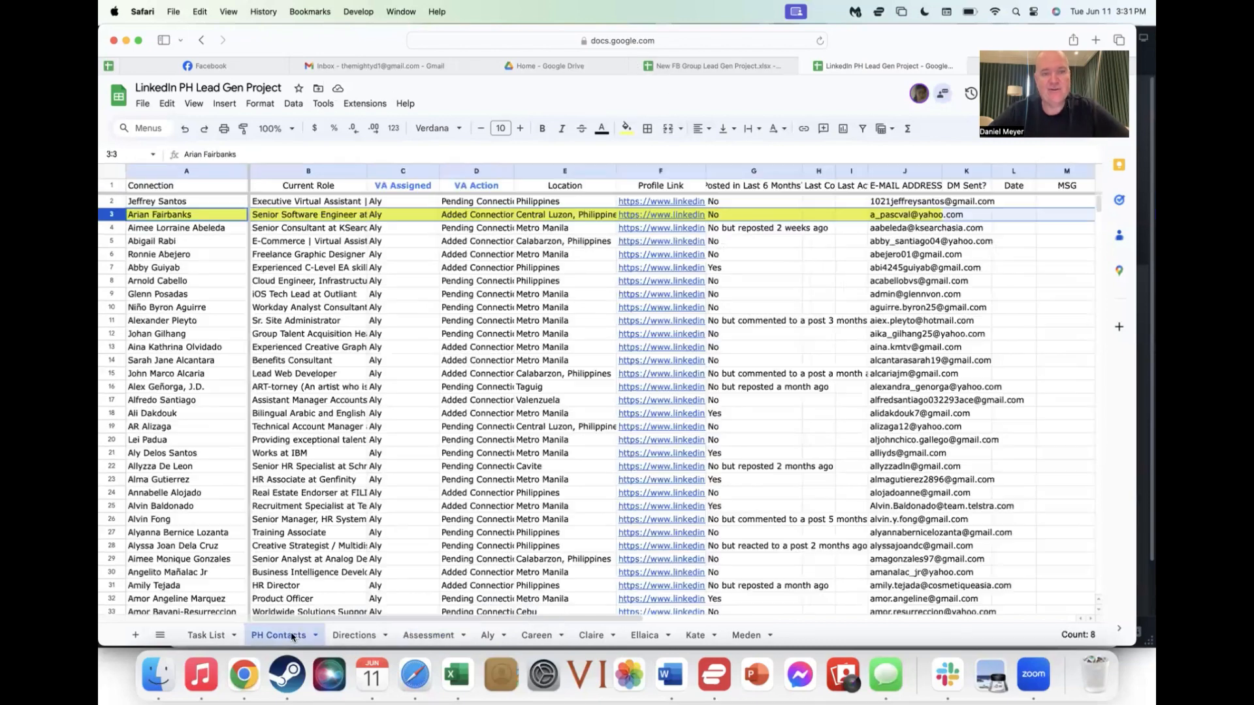
left_click(489, 218)
left_click(480, 245)
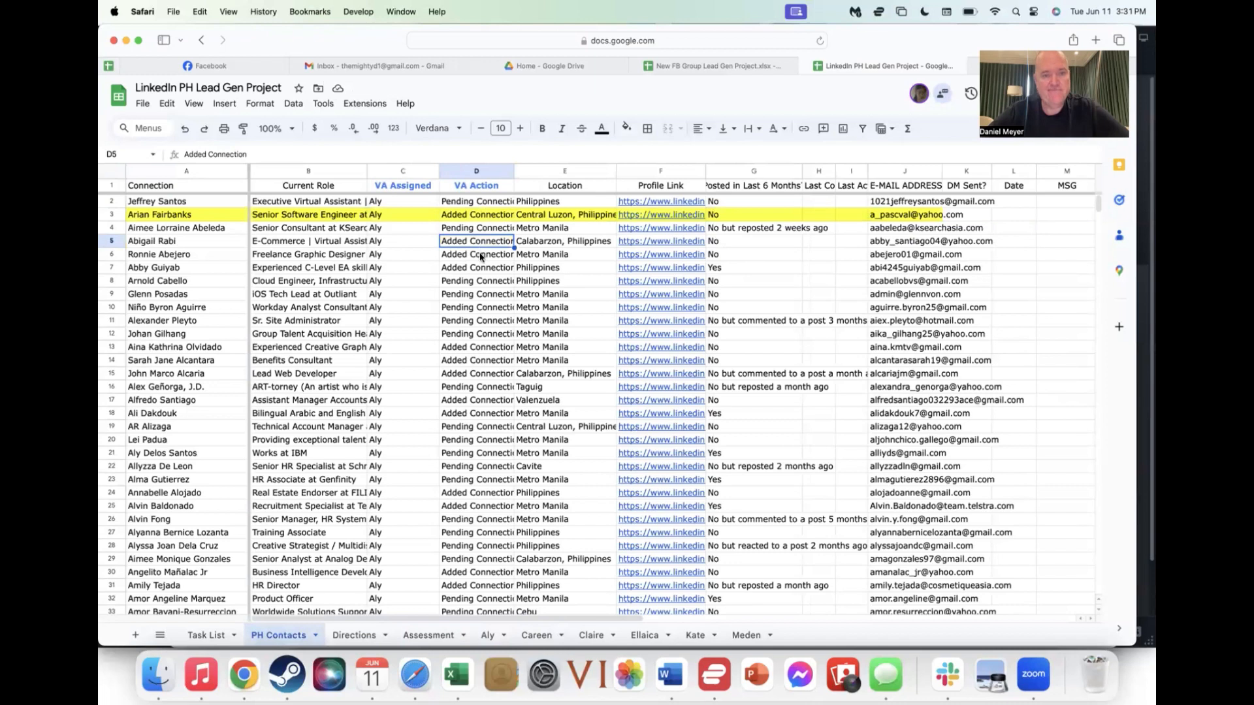
left_click(480, 256)
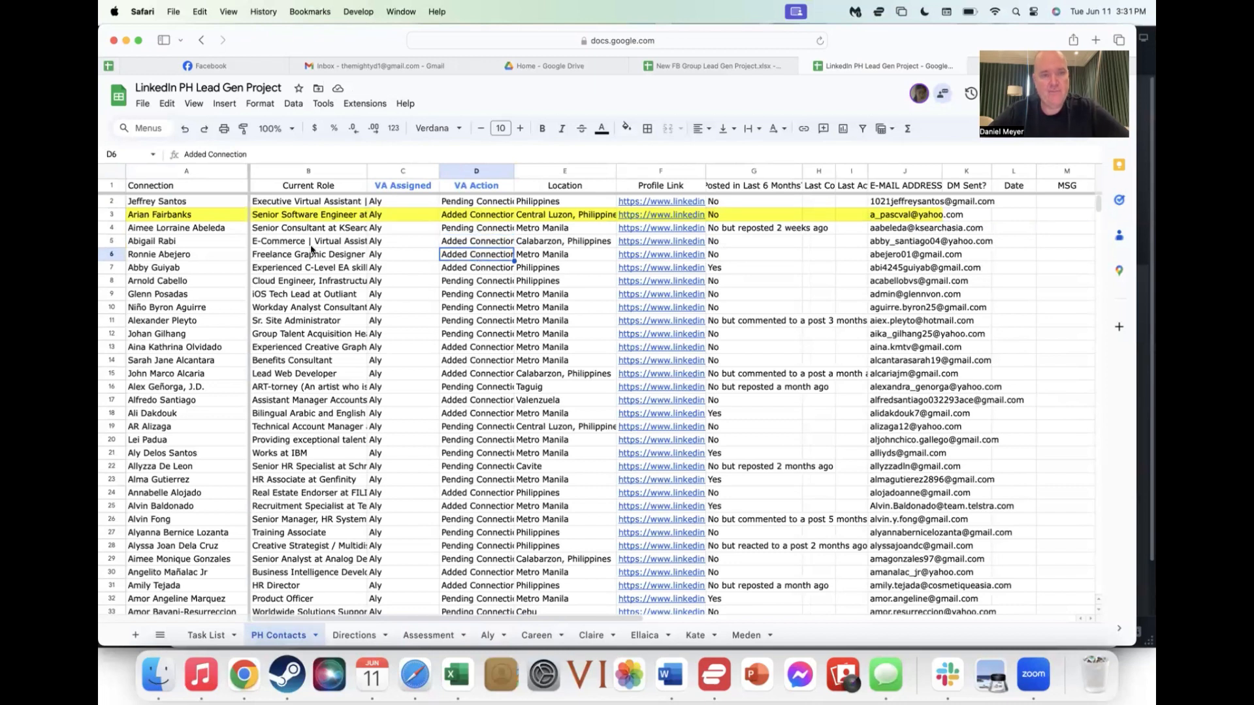
- Select the empty Connection Name cells A3:A19 on the first assistant's sheet
left_click(487, 634)
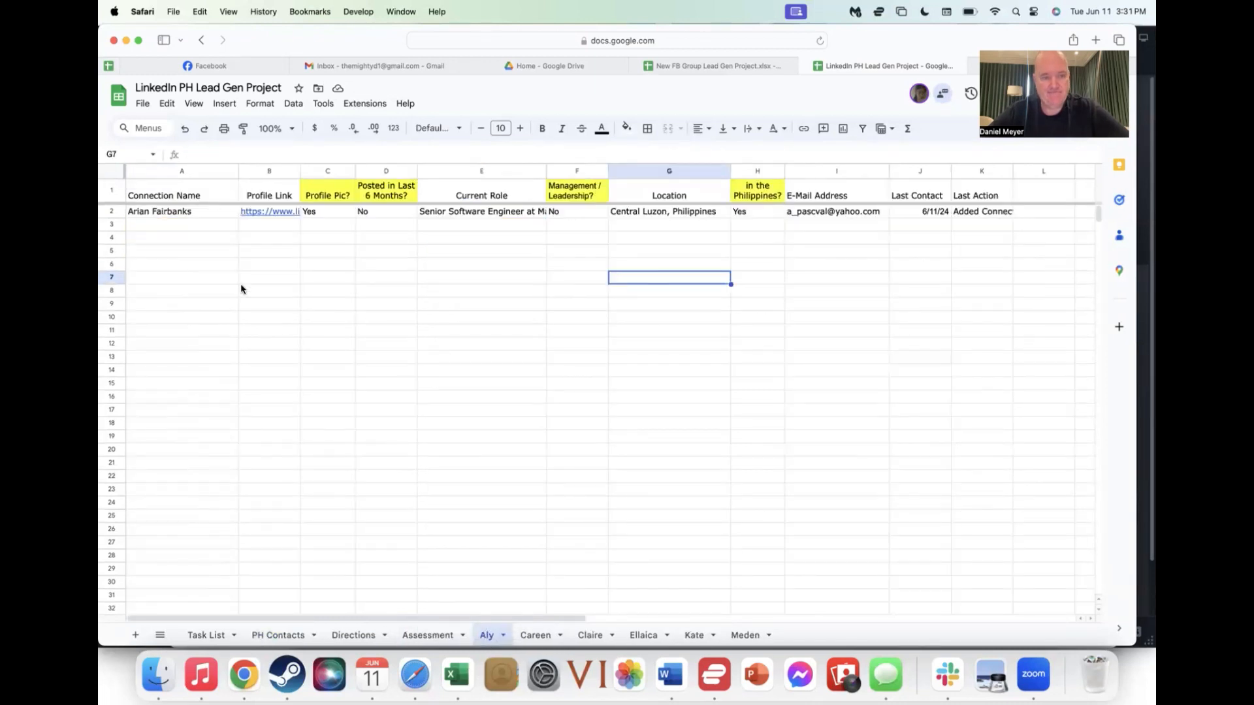
left_click_drag(202, 228, 202, 442)
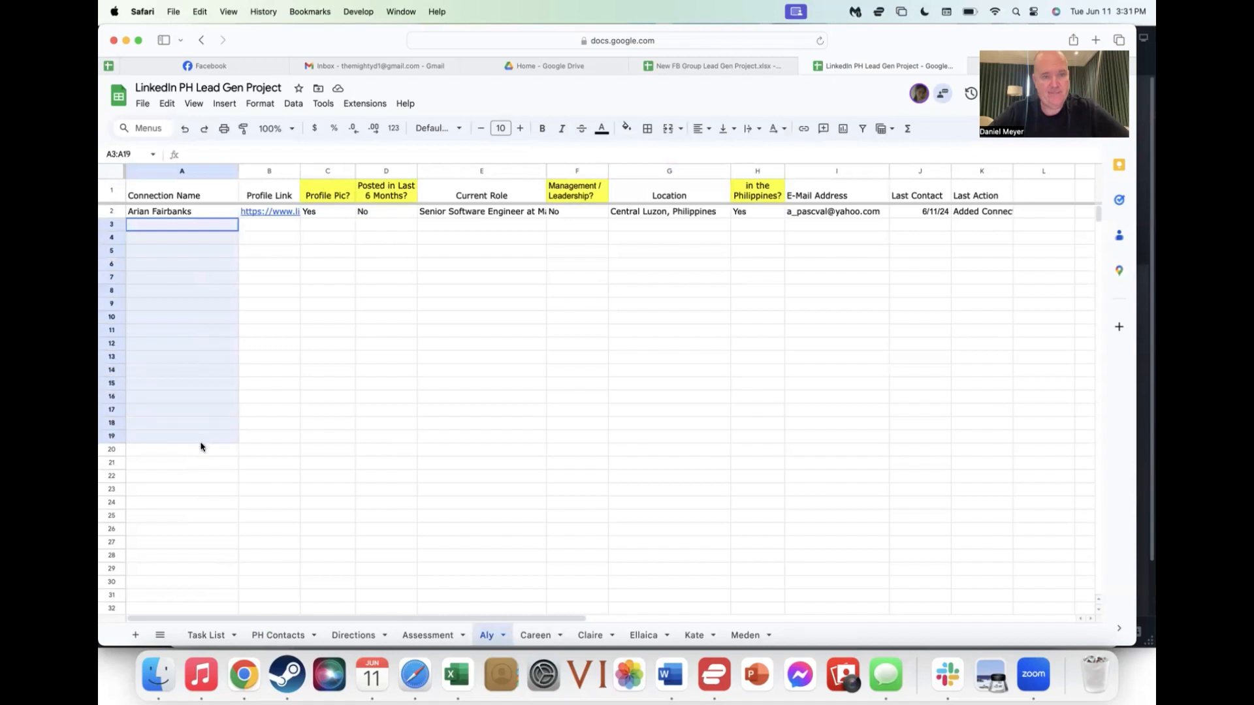
left_click(297, 370)
left_click_drag(199, 229, 205, 441)
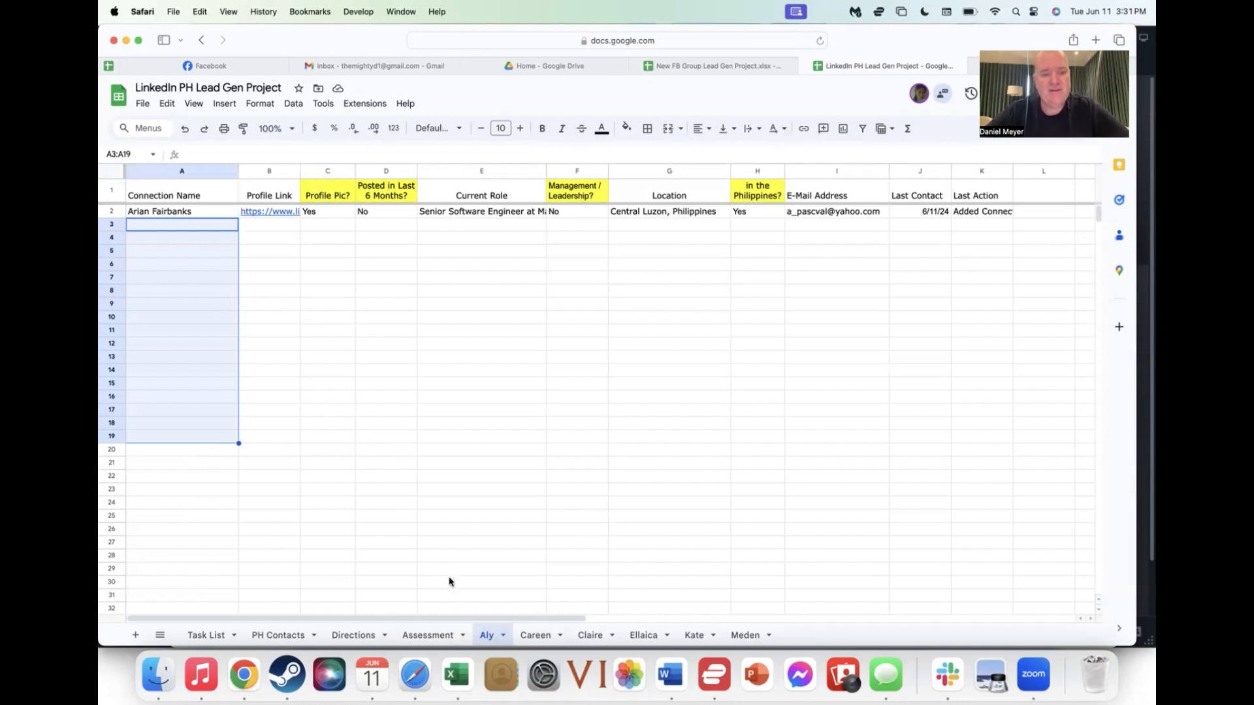
- Look at the profile pic question on the Assessment sheet and open the LinkedIn profile linked in row 2 of the first assistant's sheet
left_click(437, 636)
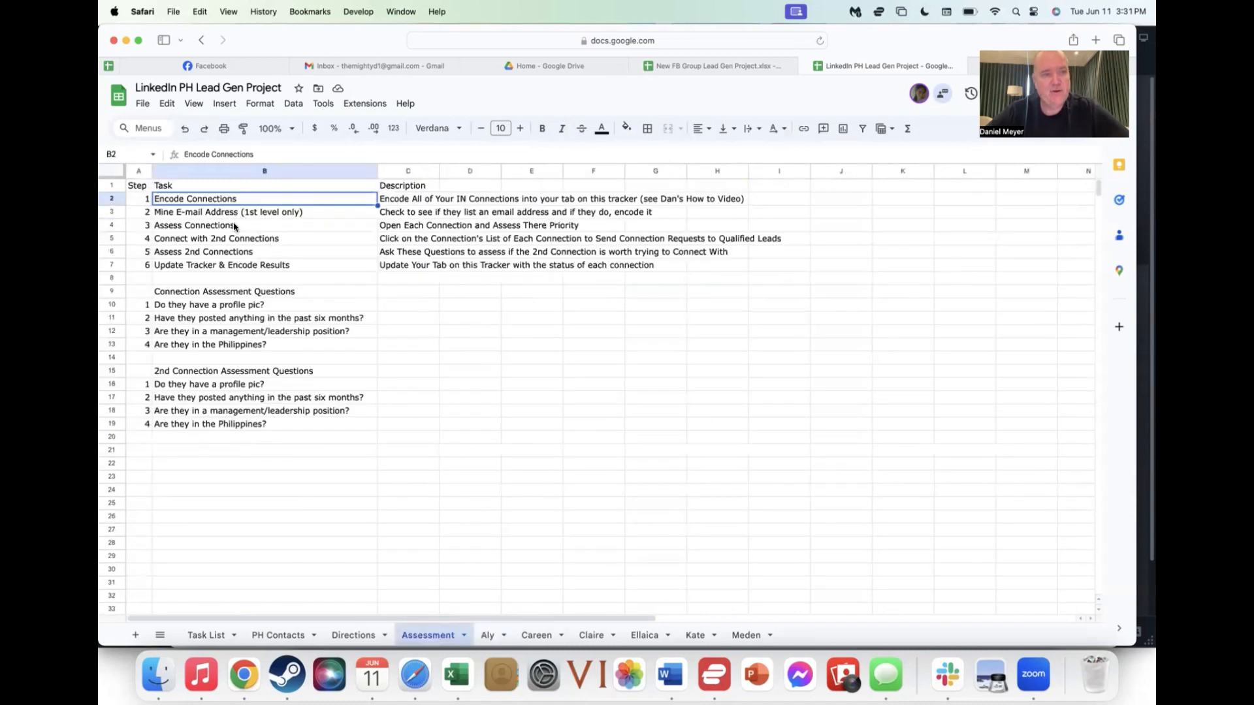
left_click(209, 307)
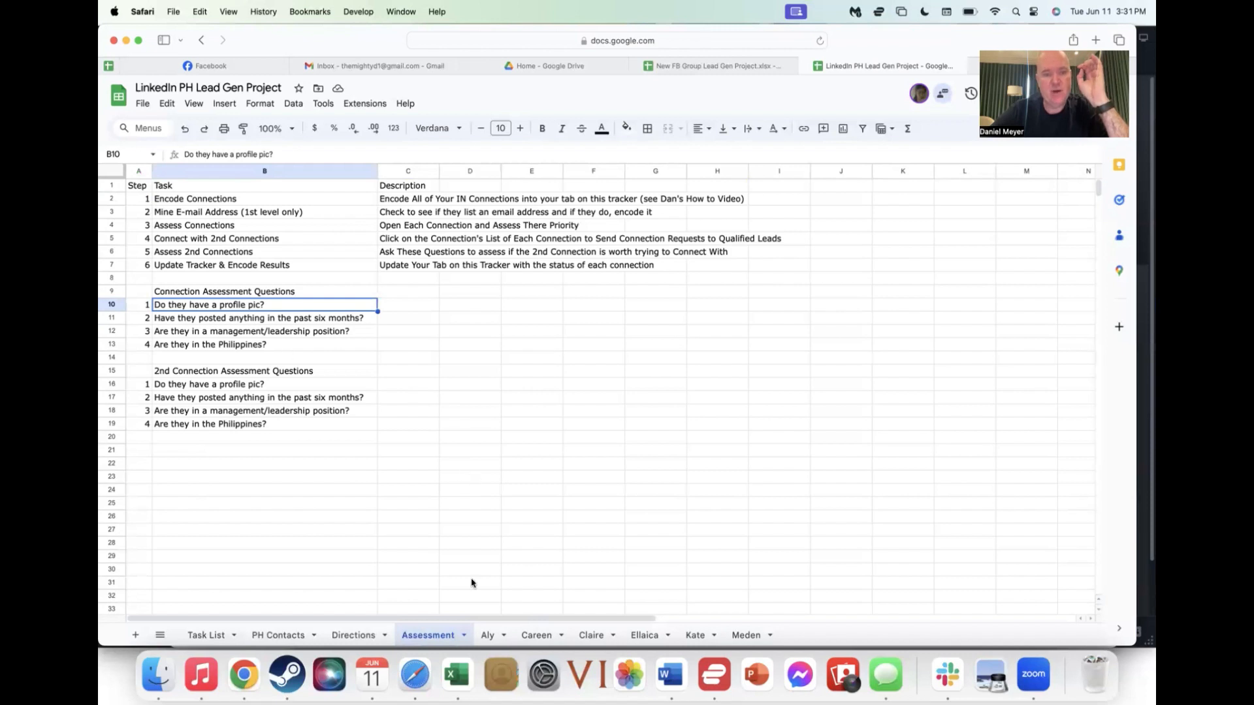
left_click(491, 637)
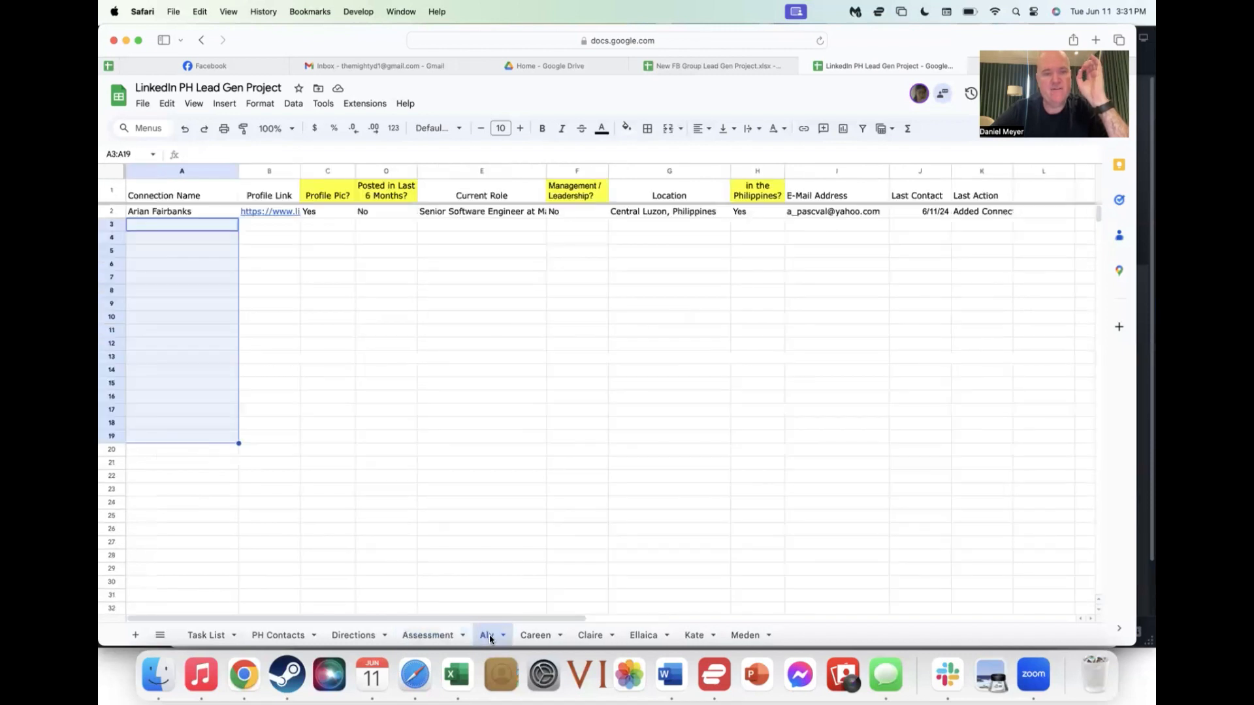
left_click(288, 214)
left_click(308, 232)
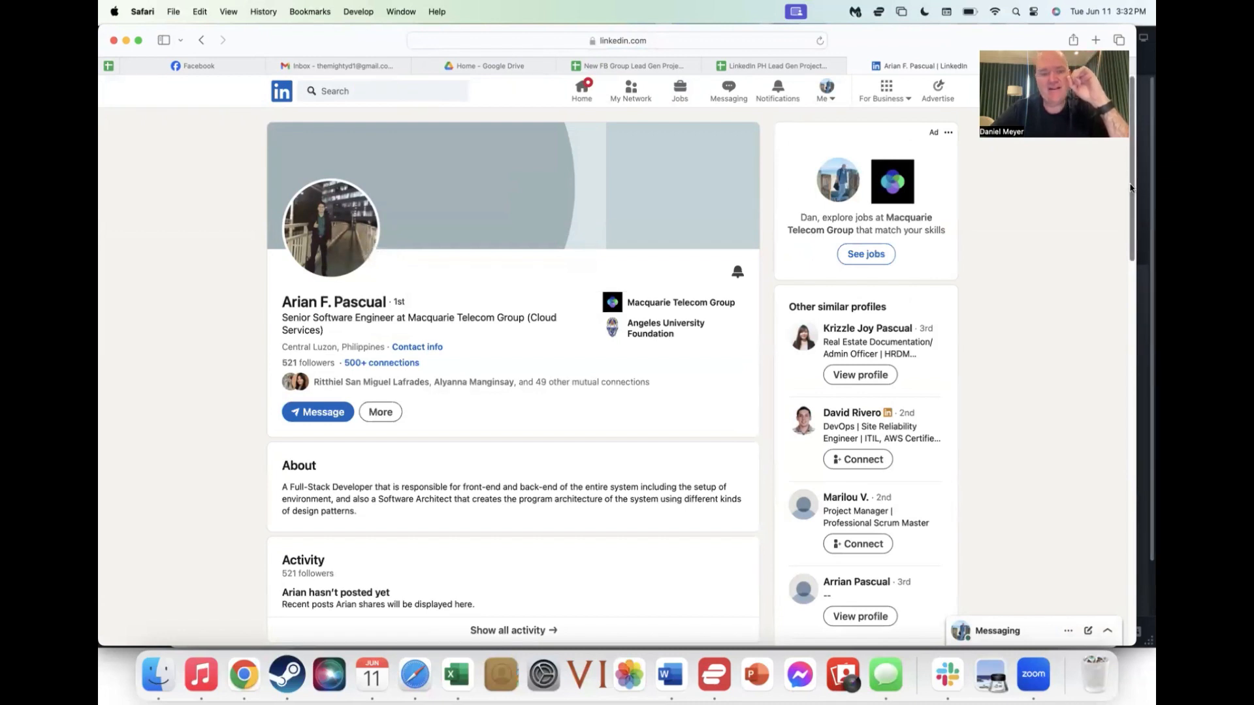
- Examine the About, Activity and Experience sections of the connection's LinkedIn profile
scroll(1148, 254, "down", 5)
scroll(1148, 255, "down", 2)
scroll(1147, 286, "down", 1)
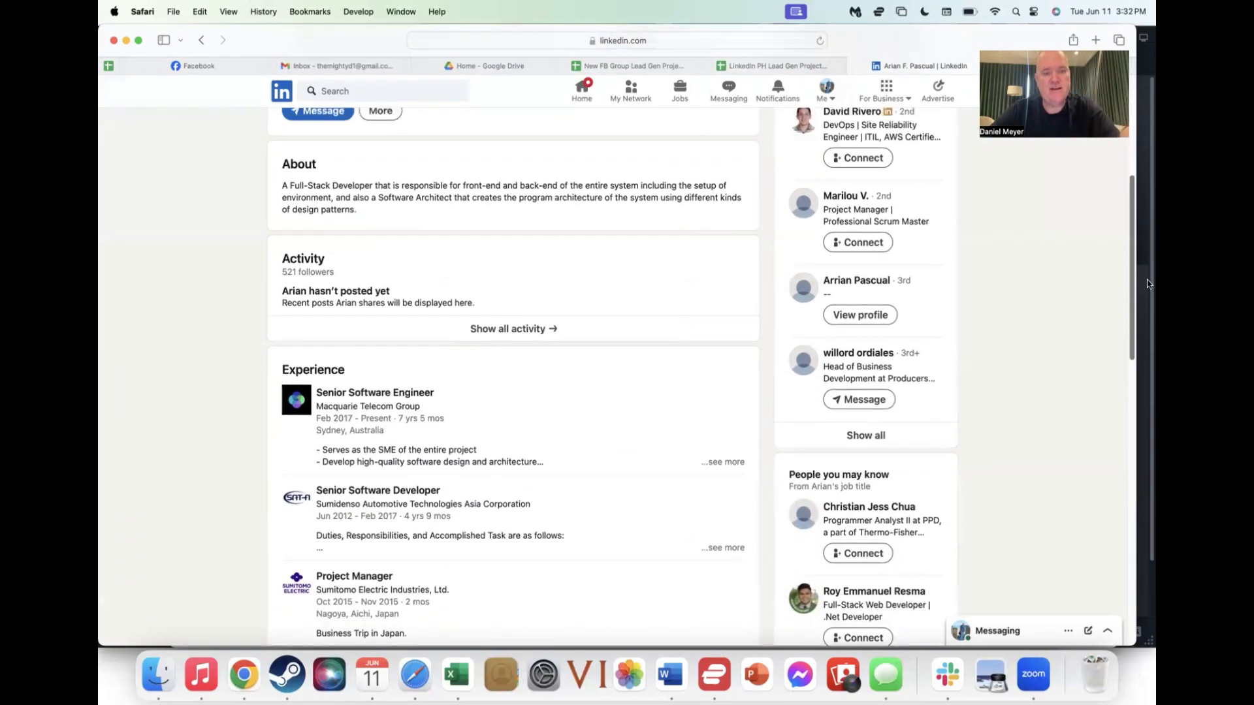
scroll(1148, 287, "down", 1)
scroll(1139, 235, "up", 6)
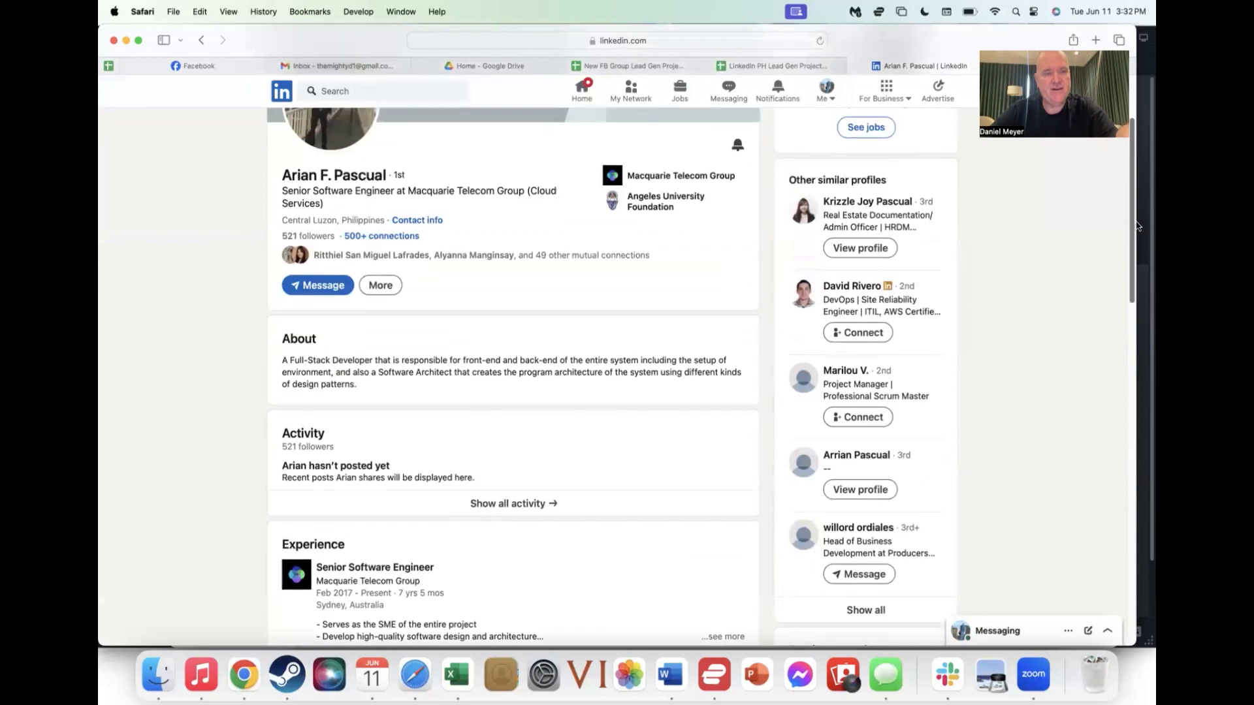
- Check the connection's LinkedIn headline for current role against row 2 of the first assistant's sheet, including the Posted in Last 6 Months answer
scroll(1138, 235, "down", 2)
scroll(1138, 235, "up", 5)
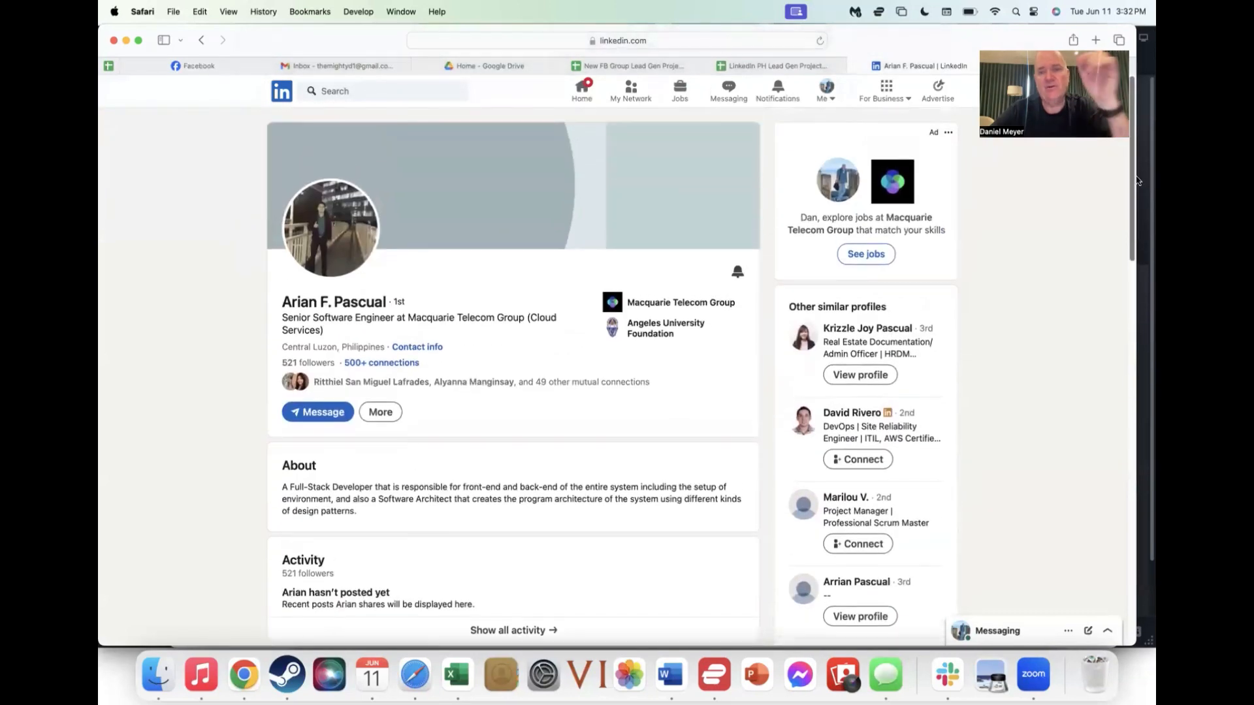
scroll(1137, 193, "down", 2)
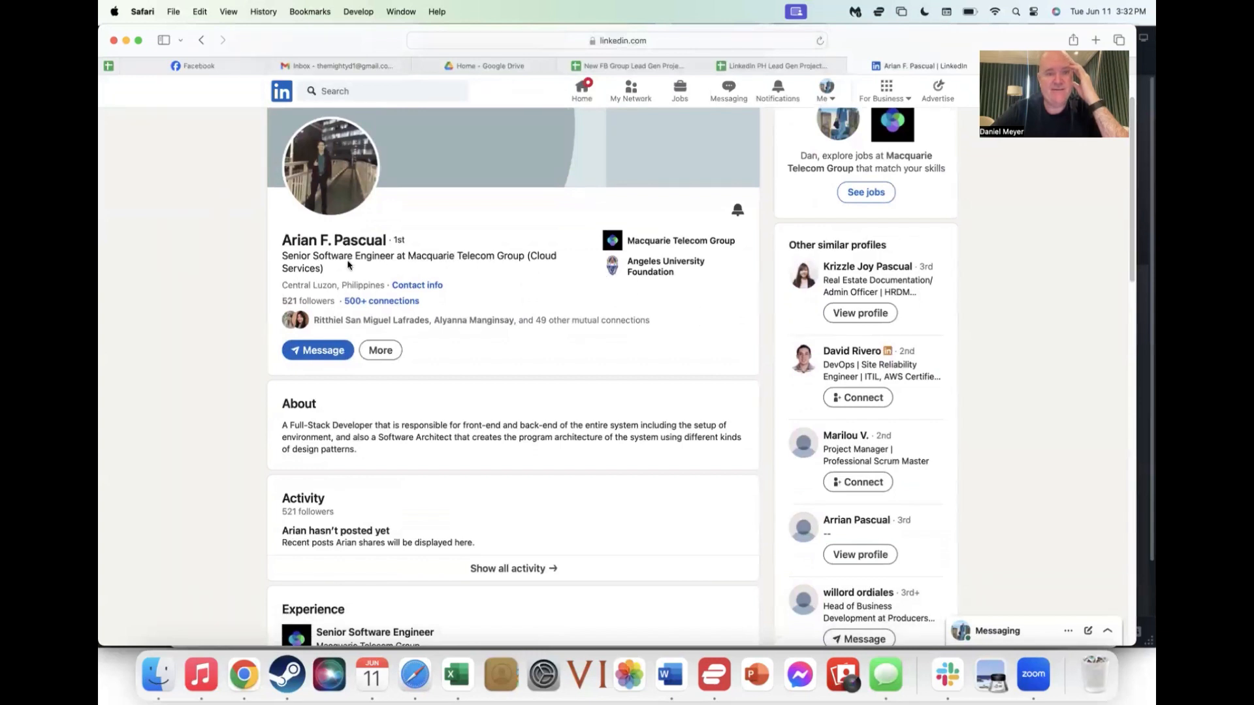
left_click_drag(282, 258, 416, 256)
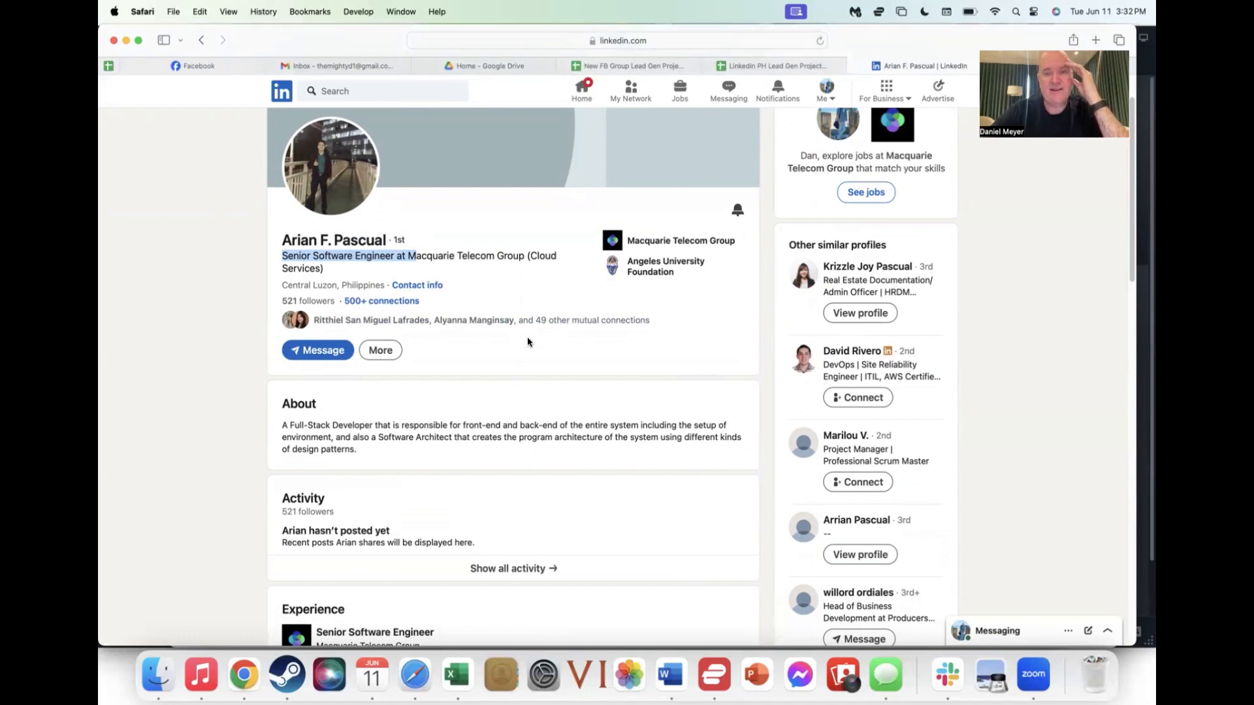
left_click(751, 63)
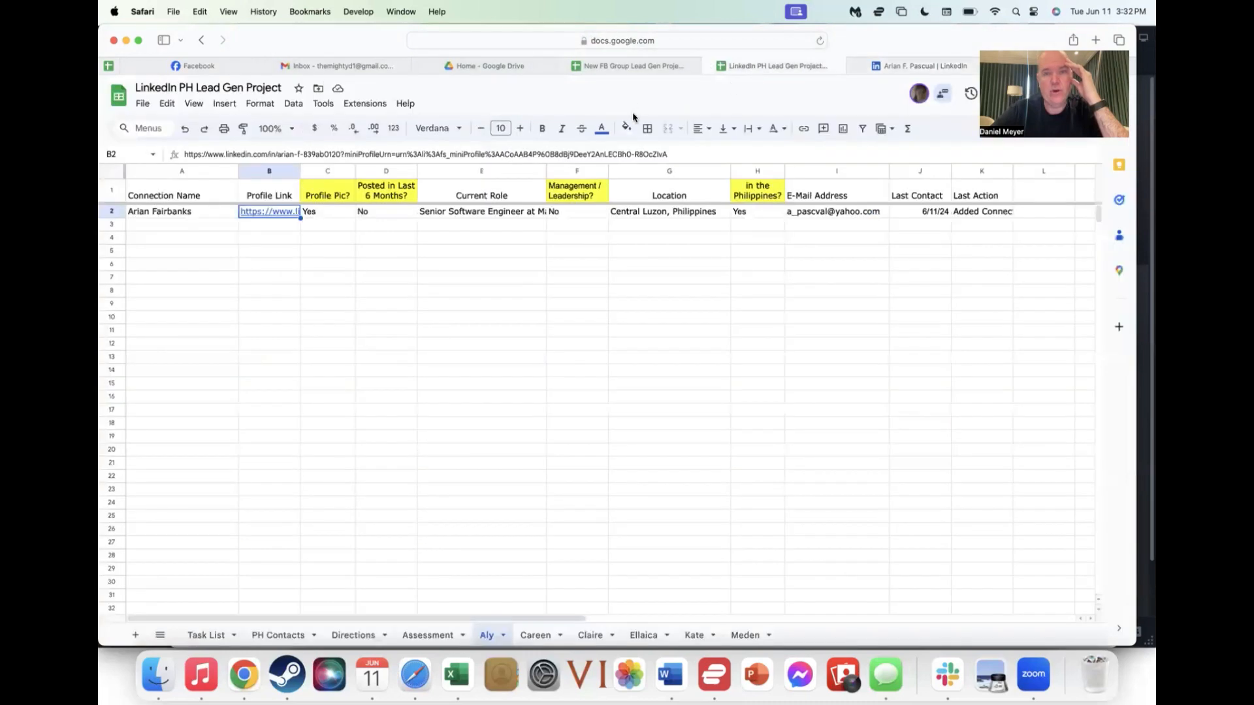
left_click(890, 64)
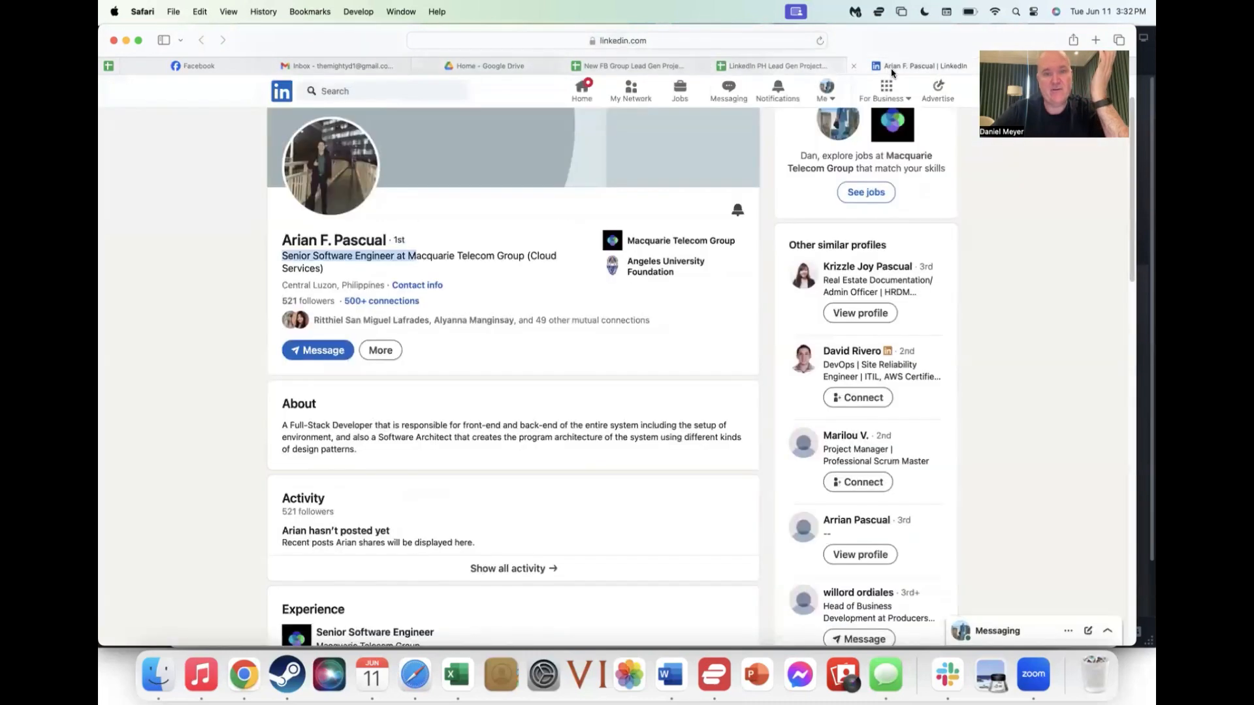
left_click(777, 66)
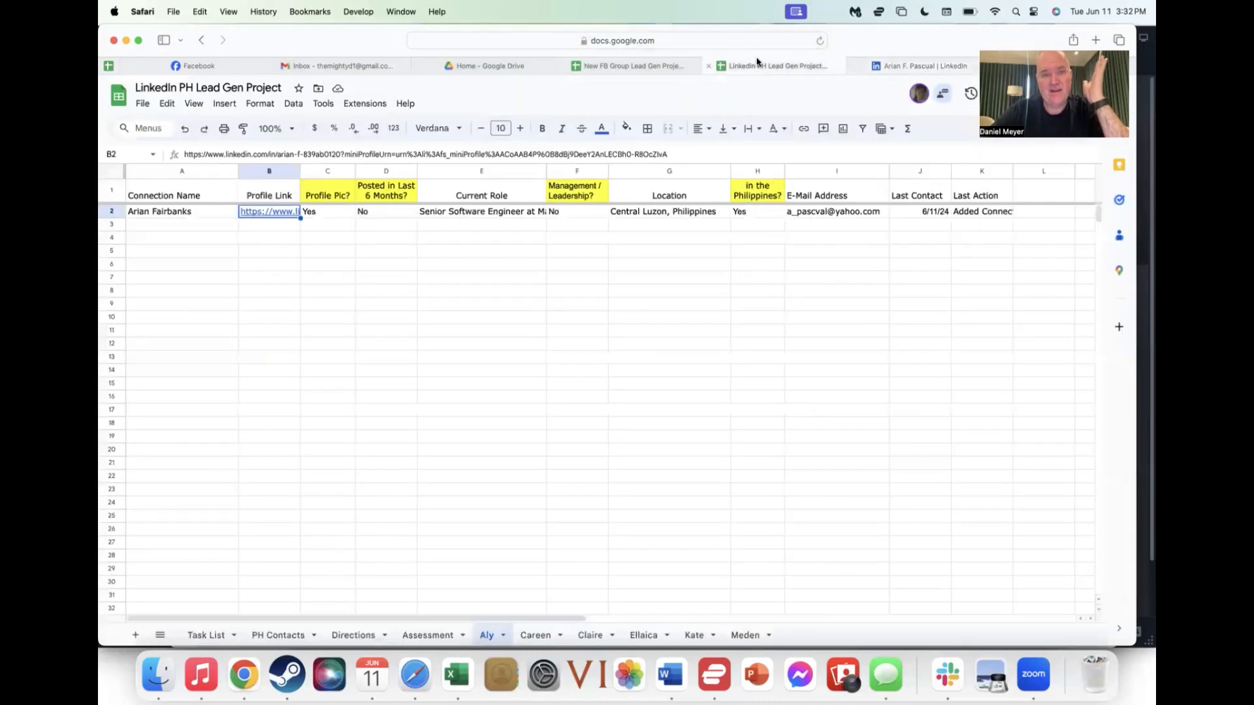
left_click(384, 212)
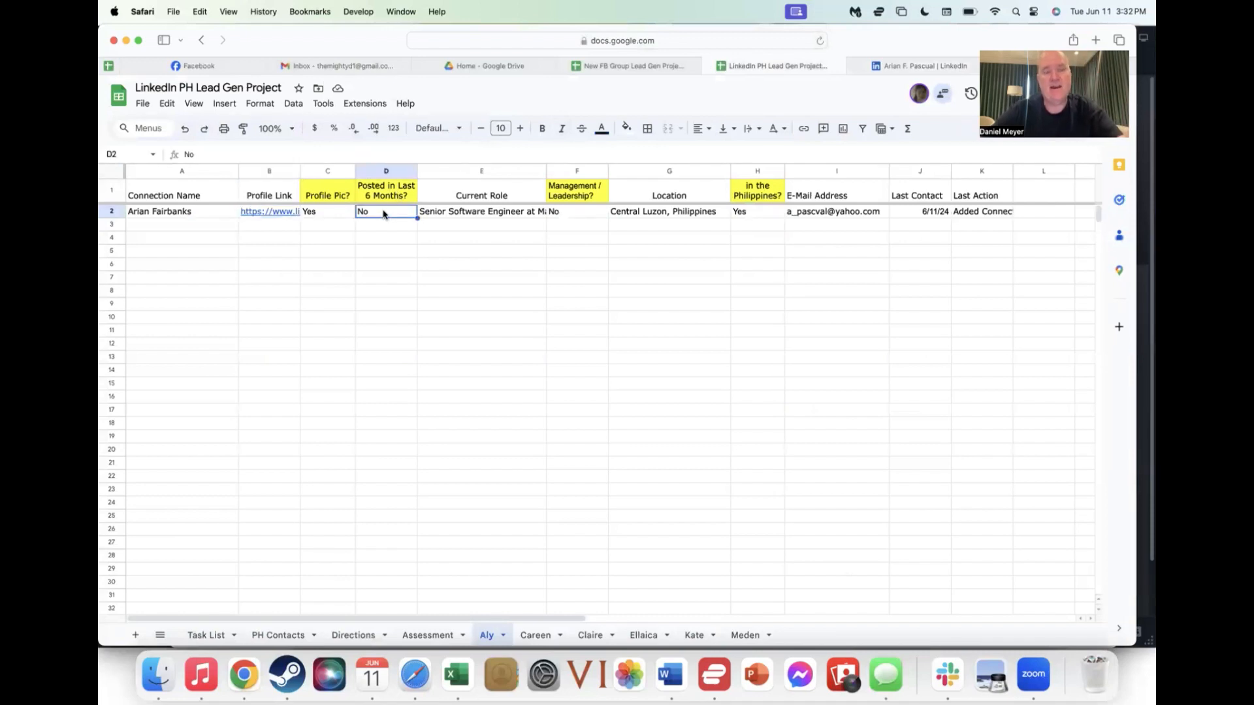
- Look at the connection in row 2 of the second assistant's sheet and locate the matching highlighted row in PH Contacts
left_click(526, 635)
left_click(463, 305)
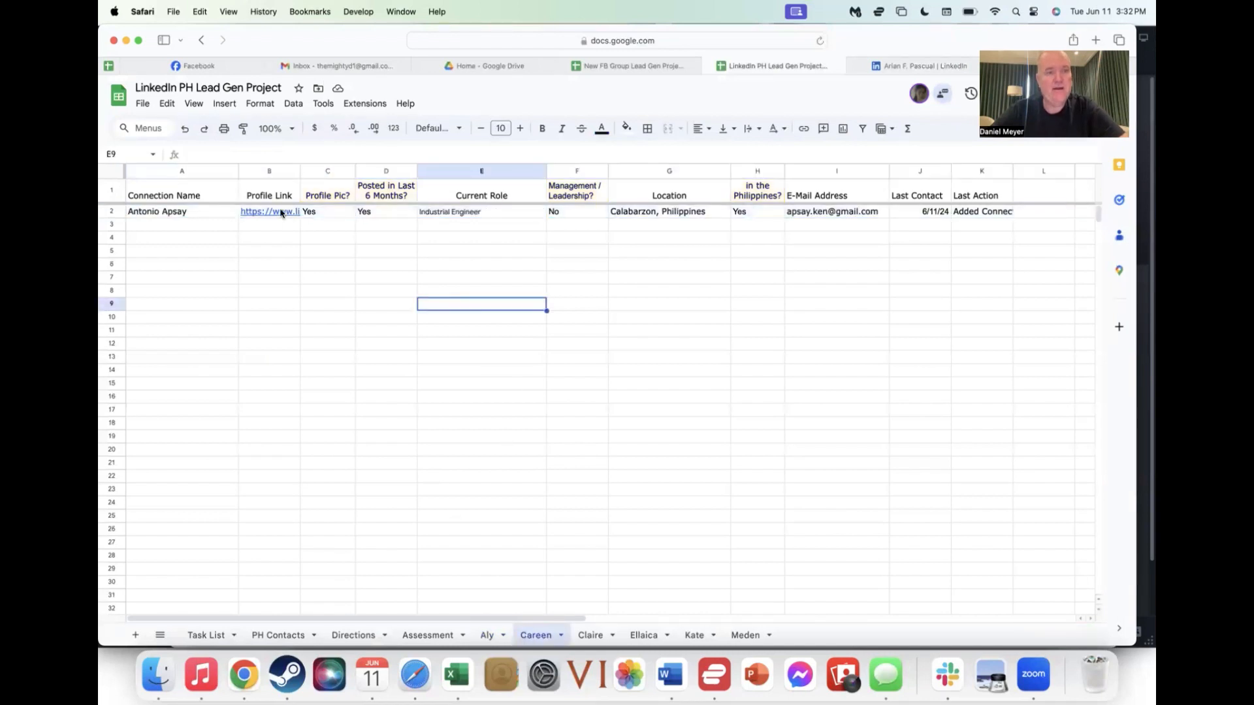
left_click(183, 215)
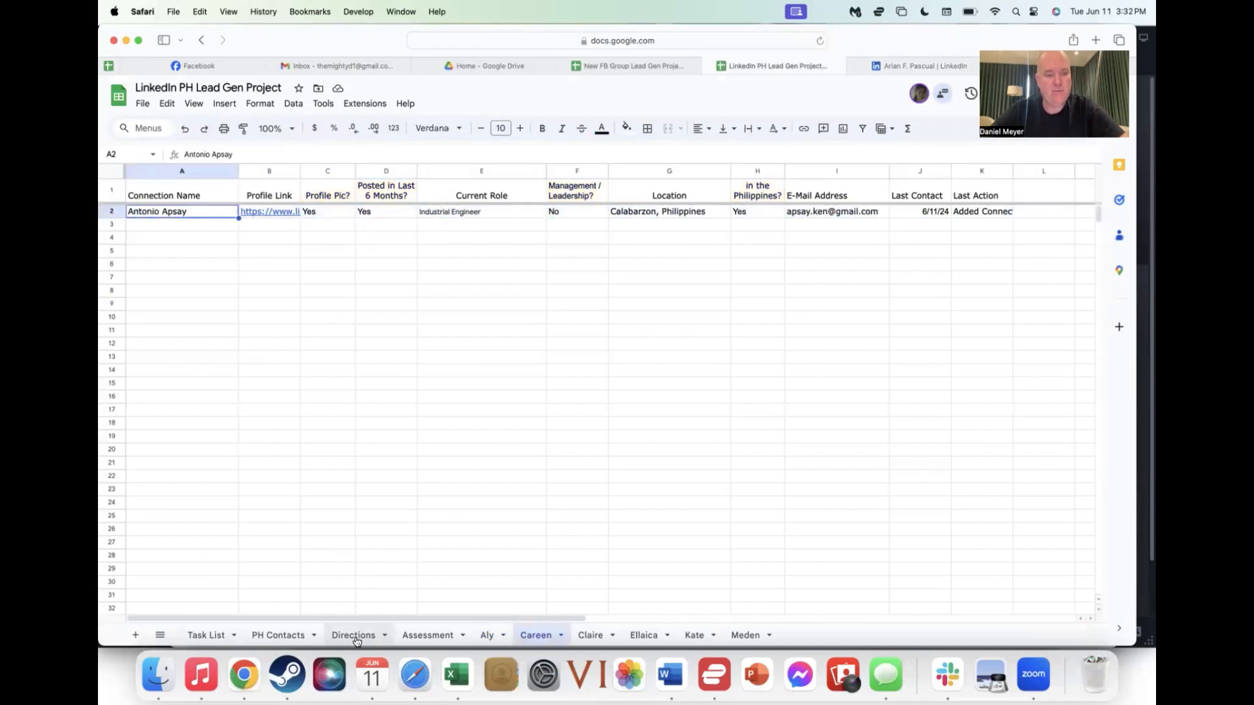
left_click(296, 633)
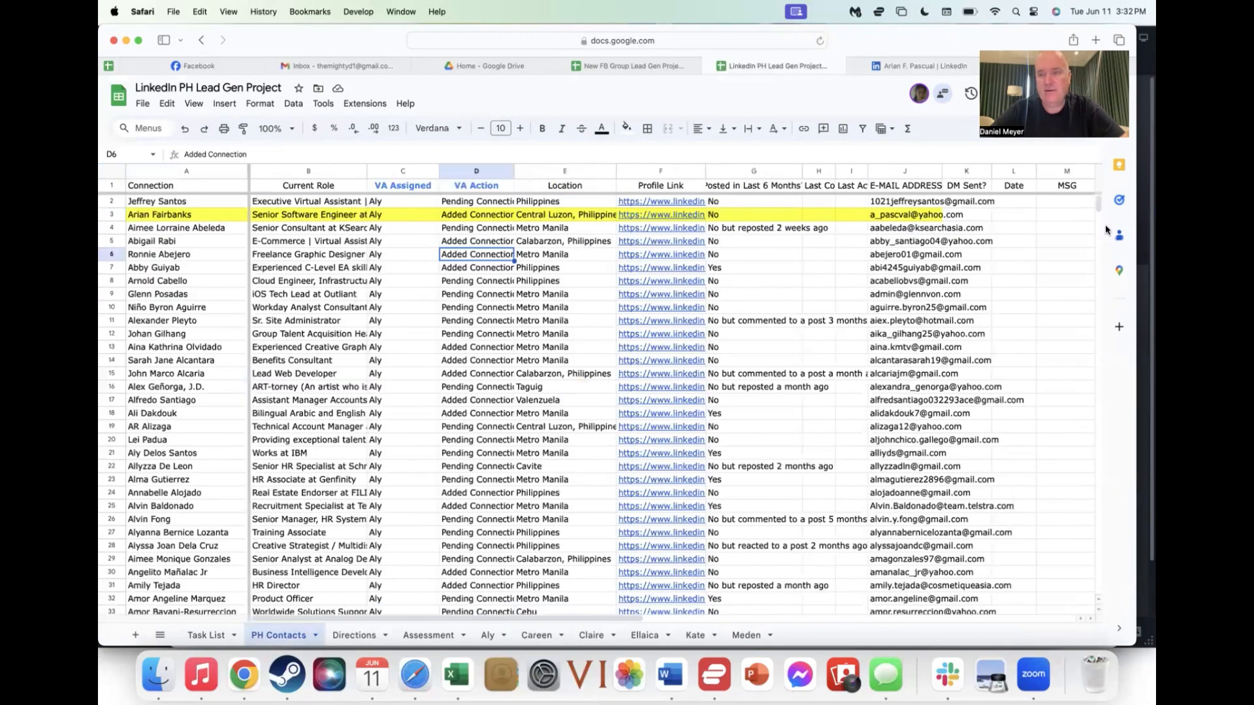
left_click_drag(1097, 207, 1111, 265)
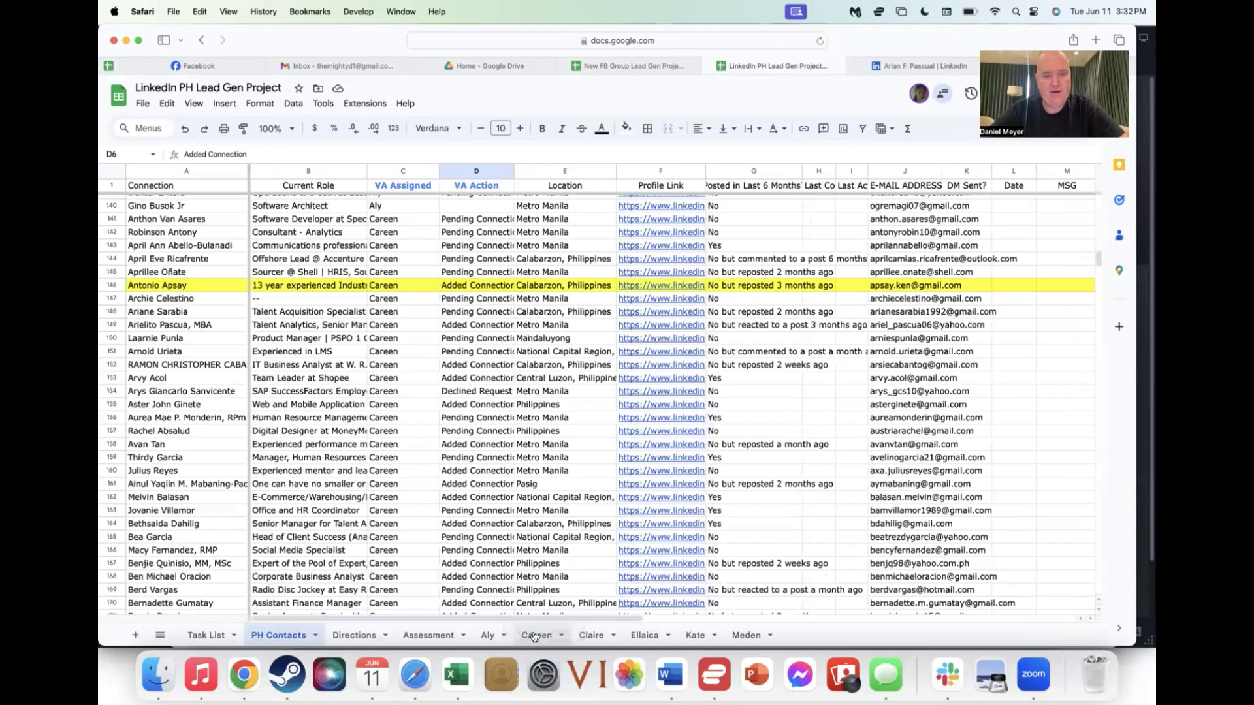
- Open the LinkedIn profile linked in row 2 of the second assistant's sheet and examine its Activity and Experience sections
left_click(264, 218)
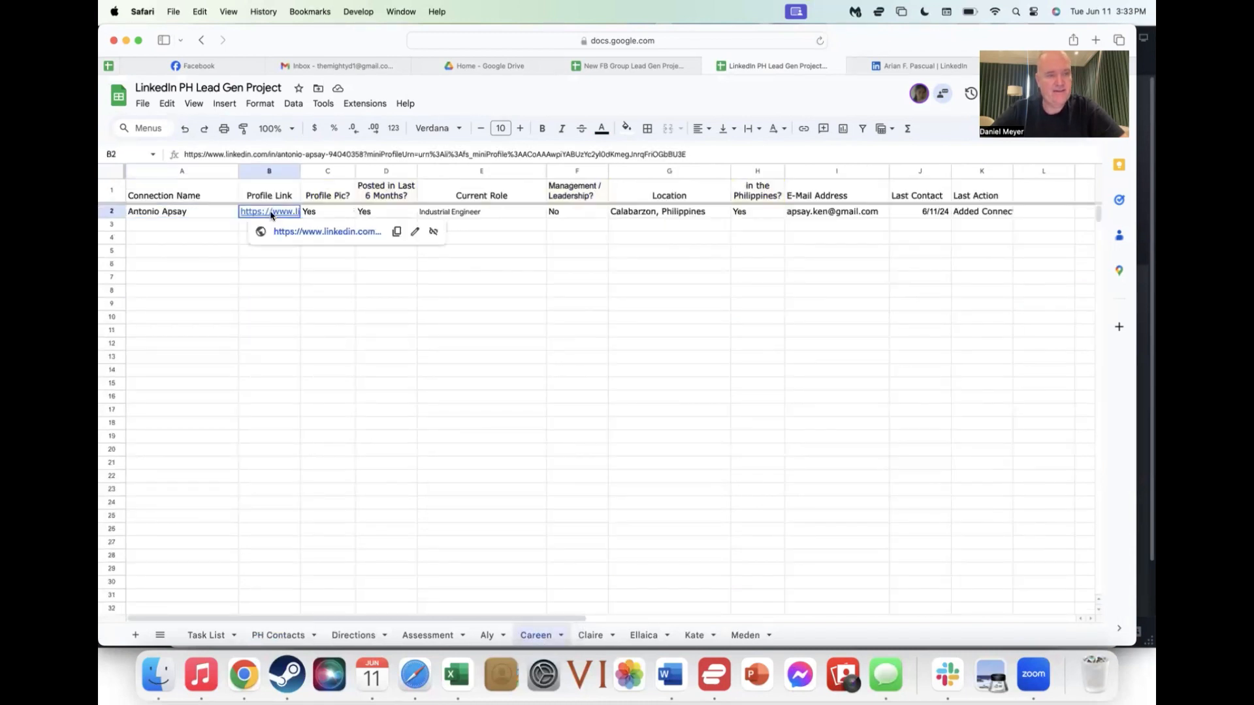
left_click(299, 233)
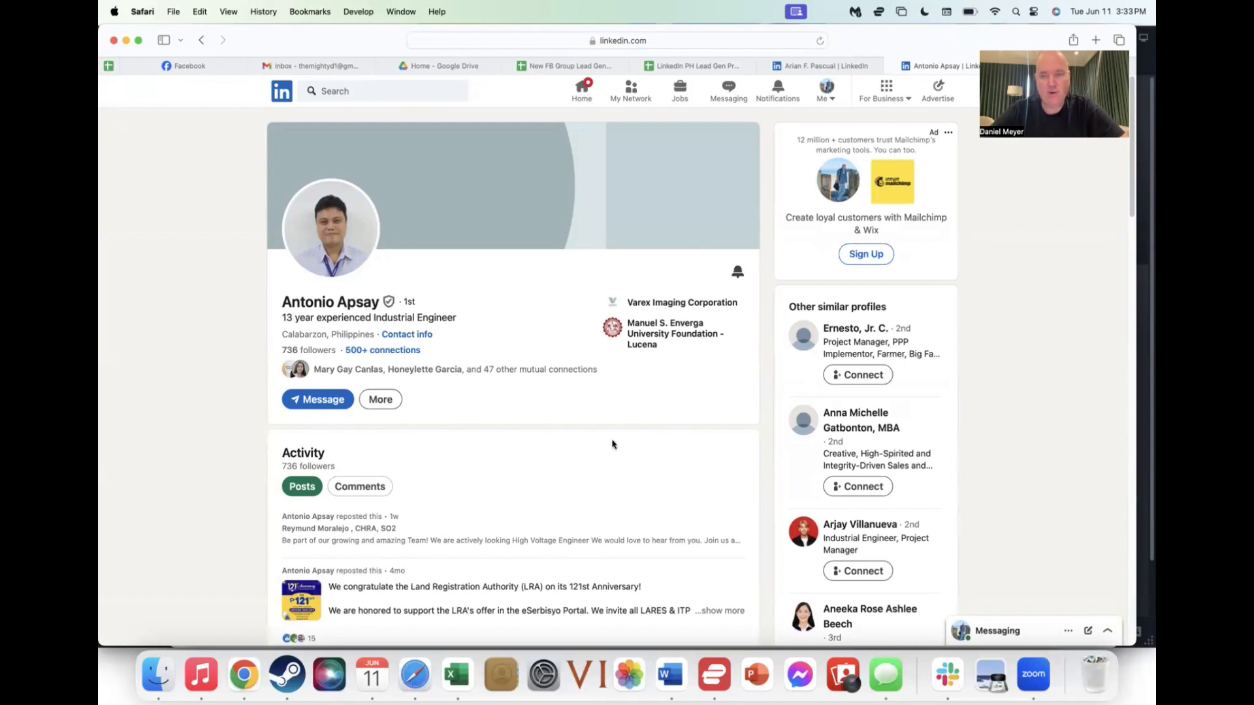
scroll(1132, 237, "down", 3)
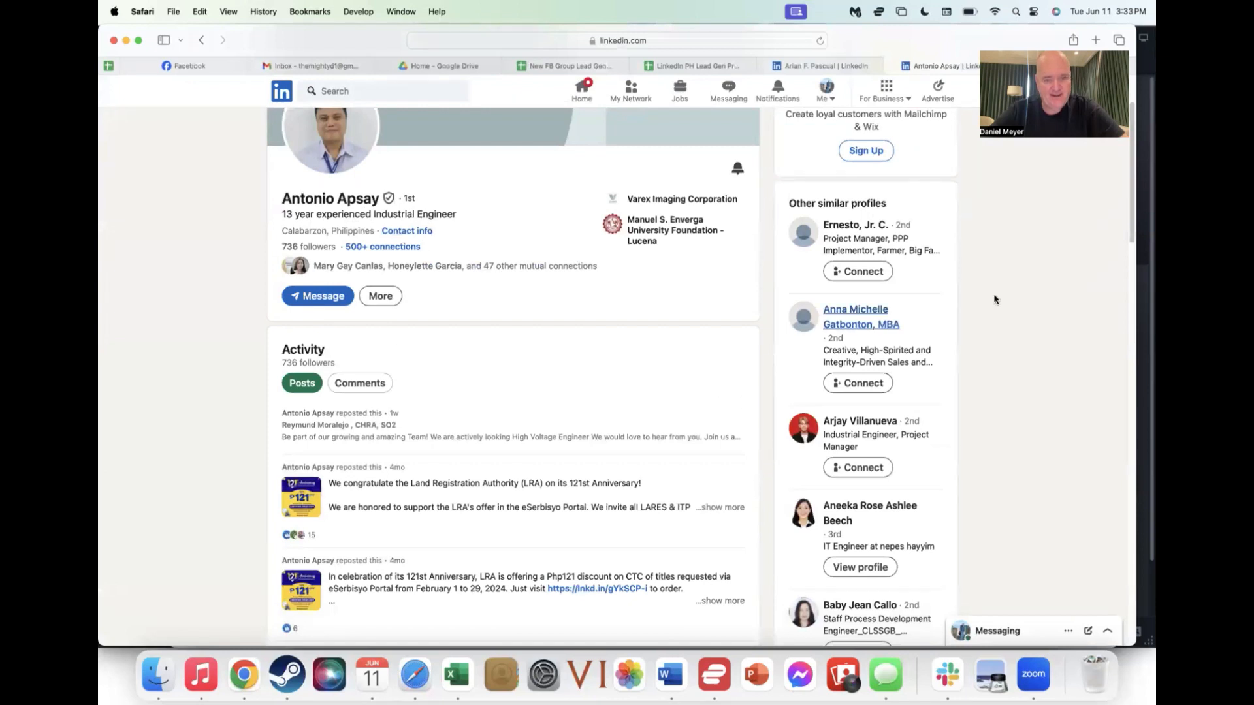
scroll(1133, 274, "down", 10)
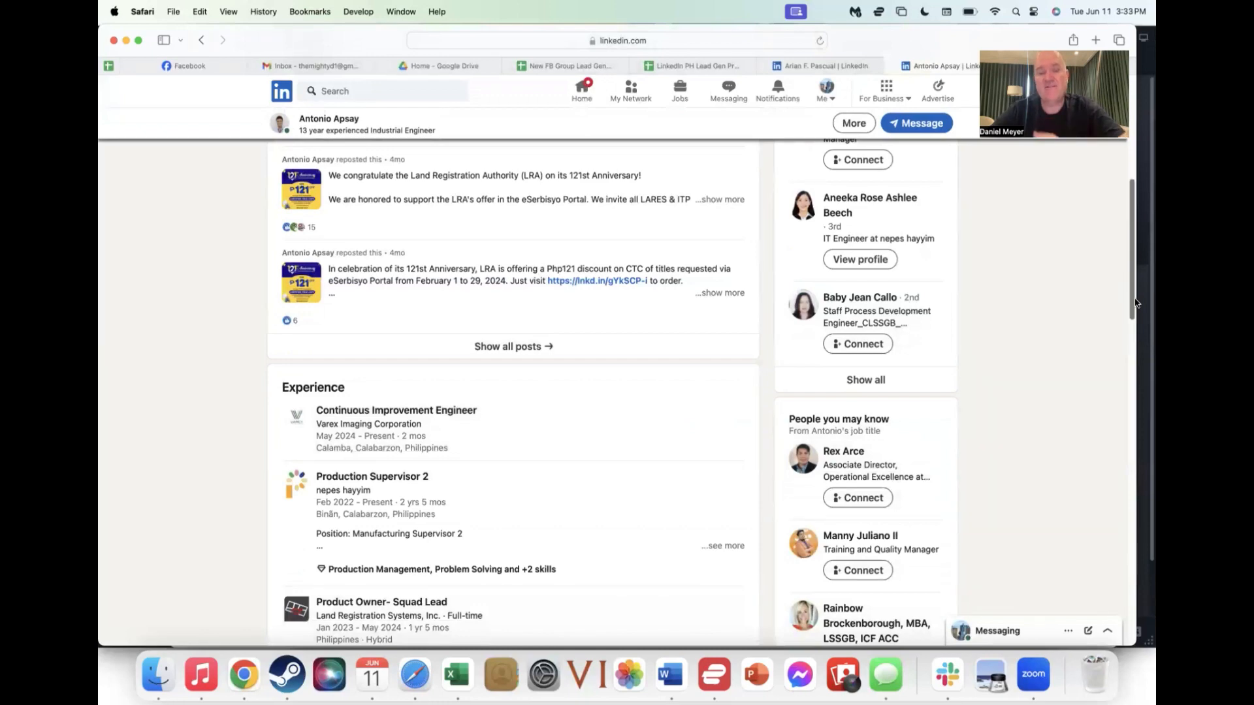
scroll(1134, 302, "up", 10)
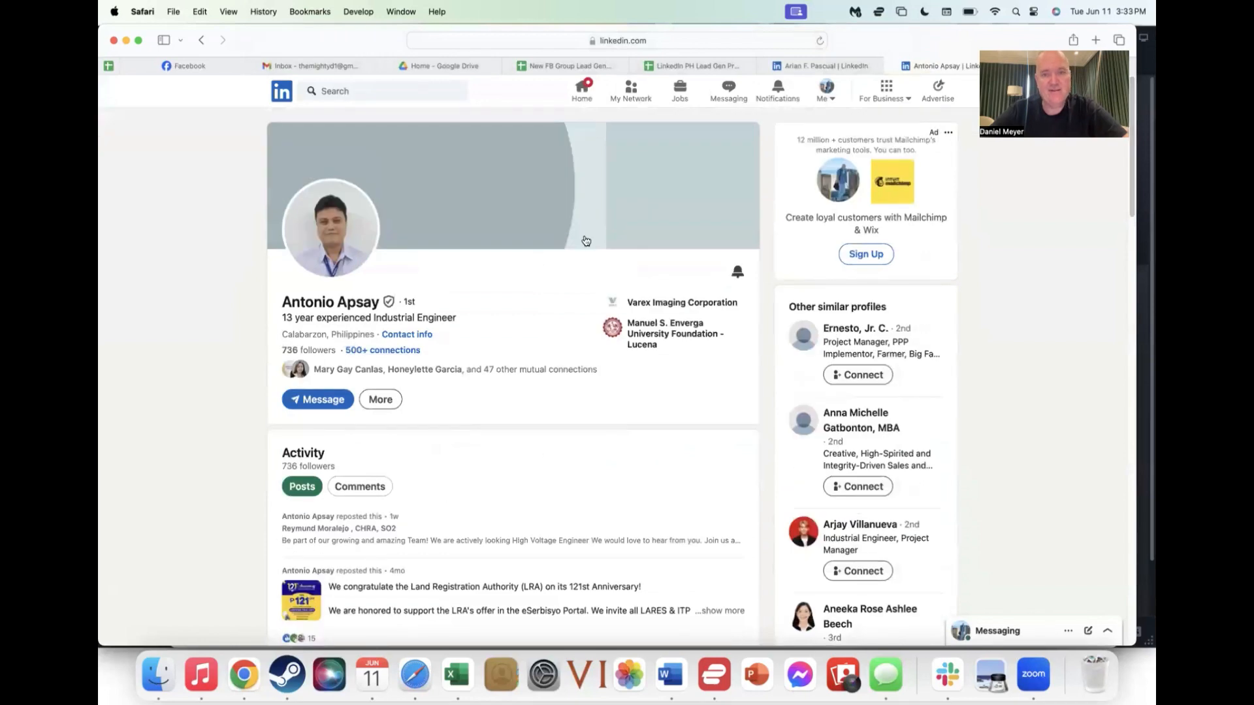
- Review the assessment answers in row 2 of the second assistant's sheet and set Management / Leadership? to Yes
left_click(707, 66)
left_click(334, 211)
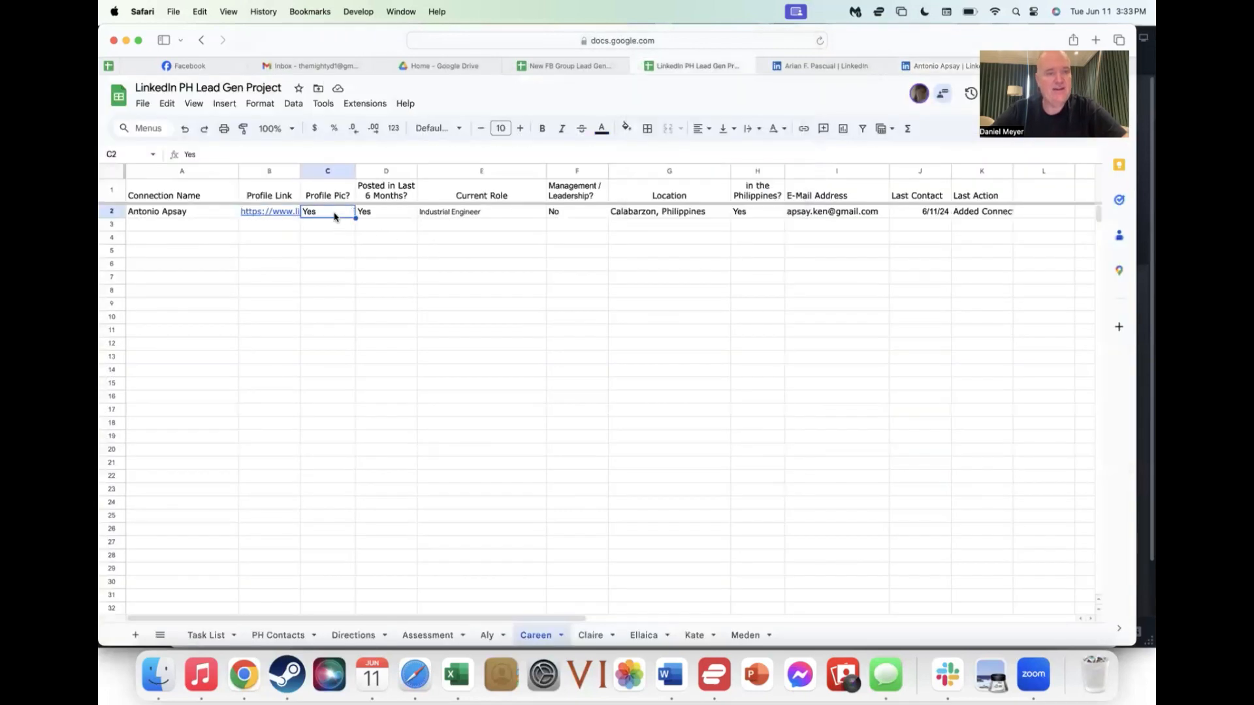
key("Right")
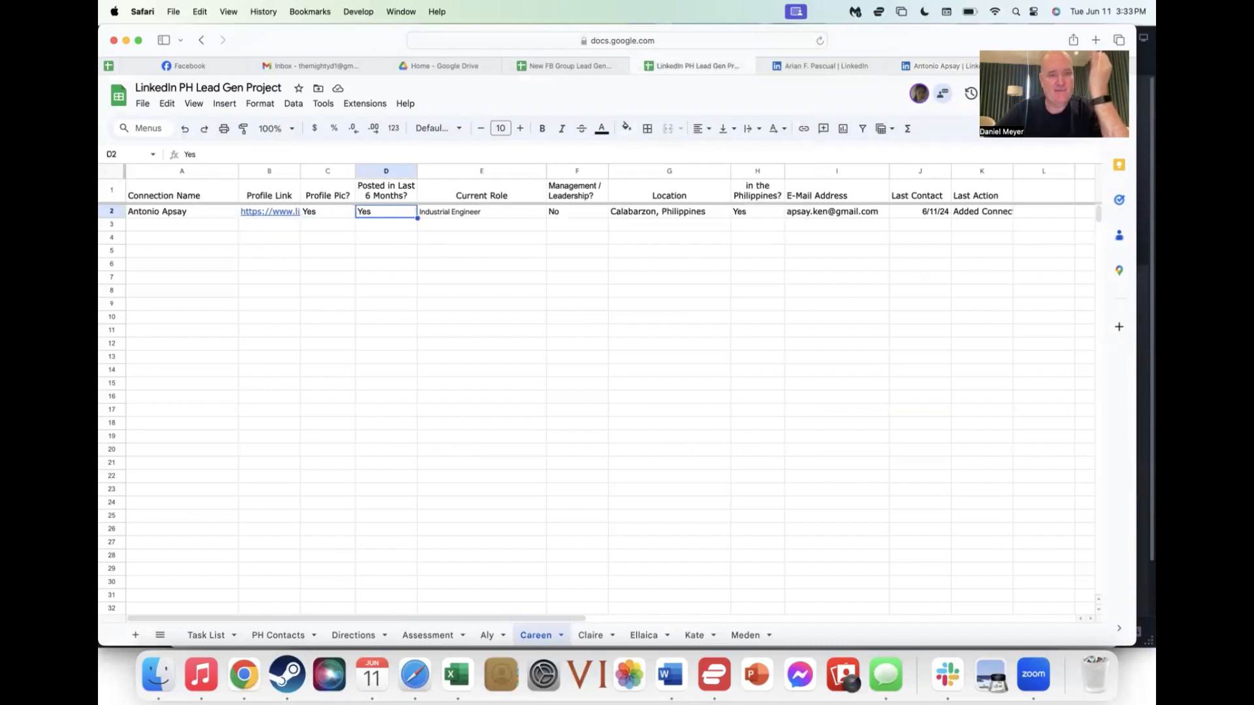
key("Right")
key("Right")
type("Ye")
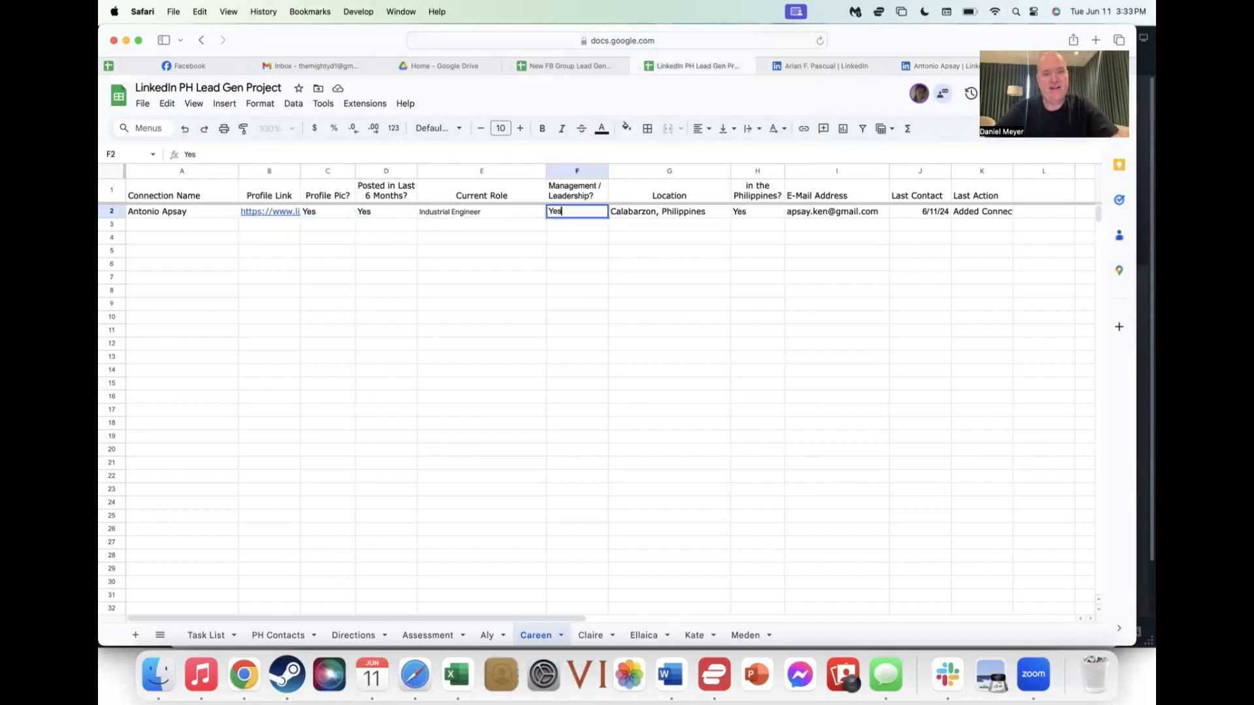
key("Right")
key("Right")
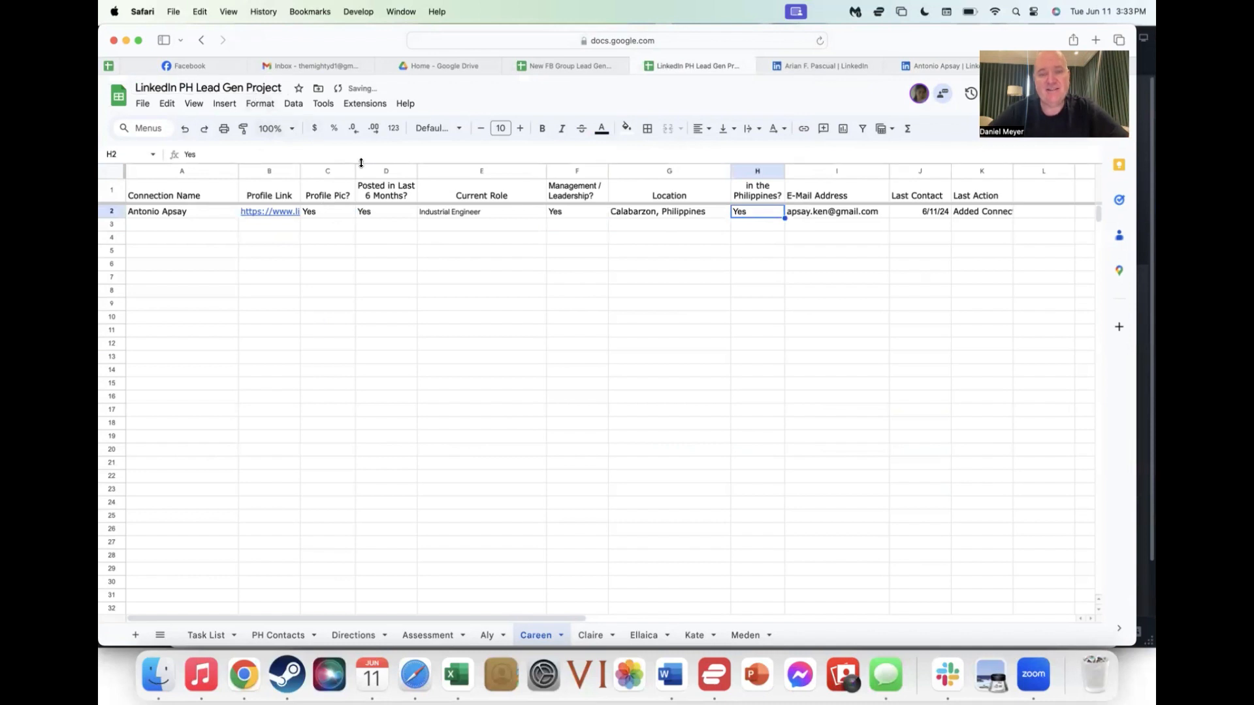
left_click(394, 236)
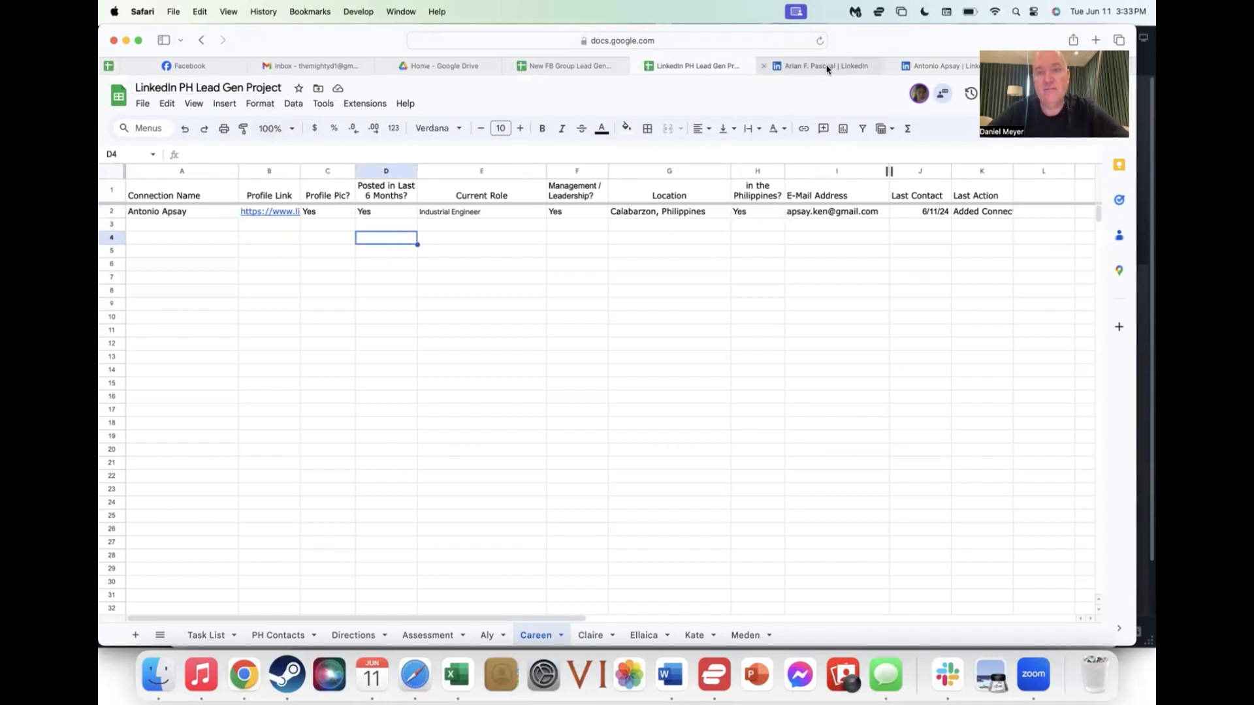
- Open the connections list from the second assistant's connection's LinkedIn profile and limit it to 2nd-degree connections
left_click(922, 68)
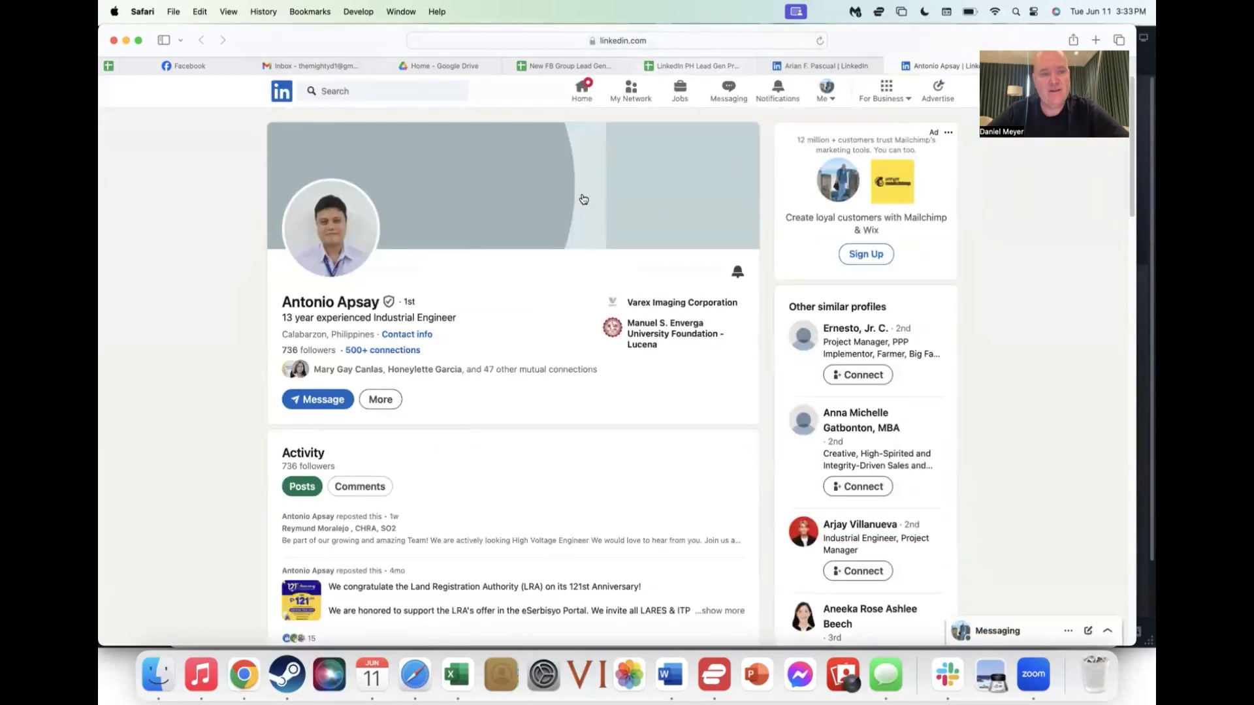
left_click(386, 353)
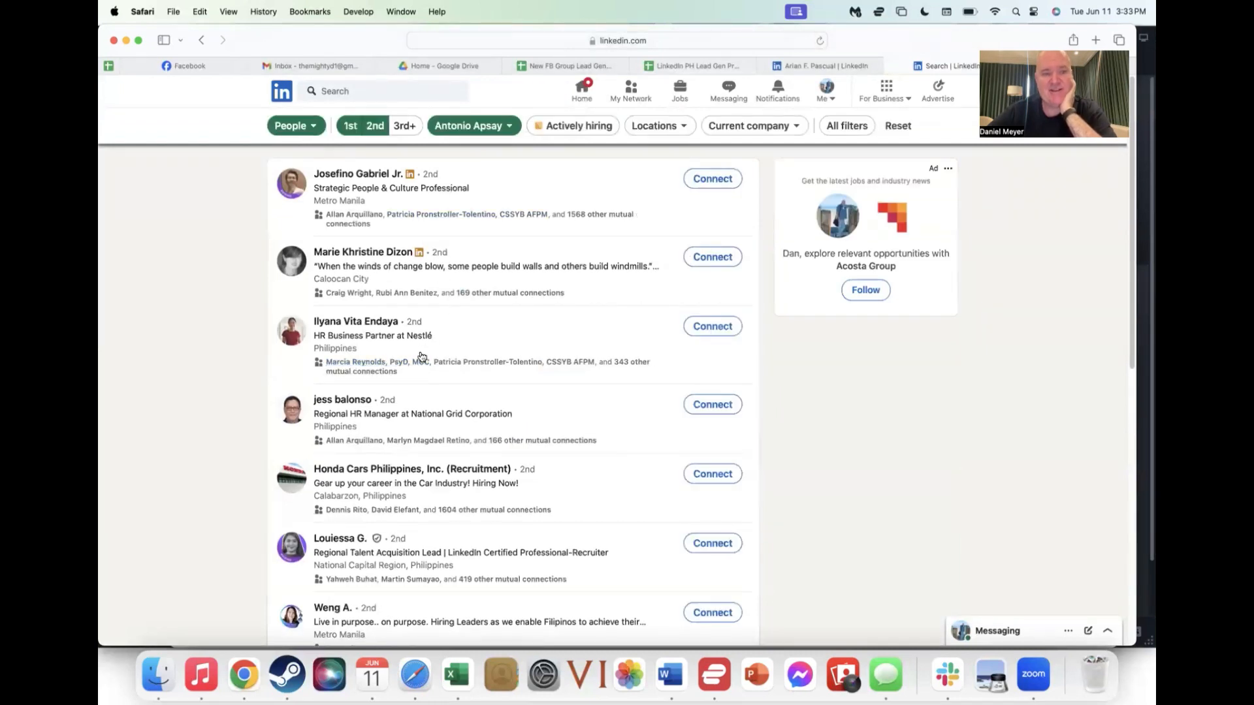
left_click(350, 126)
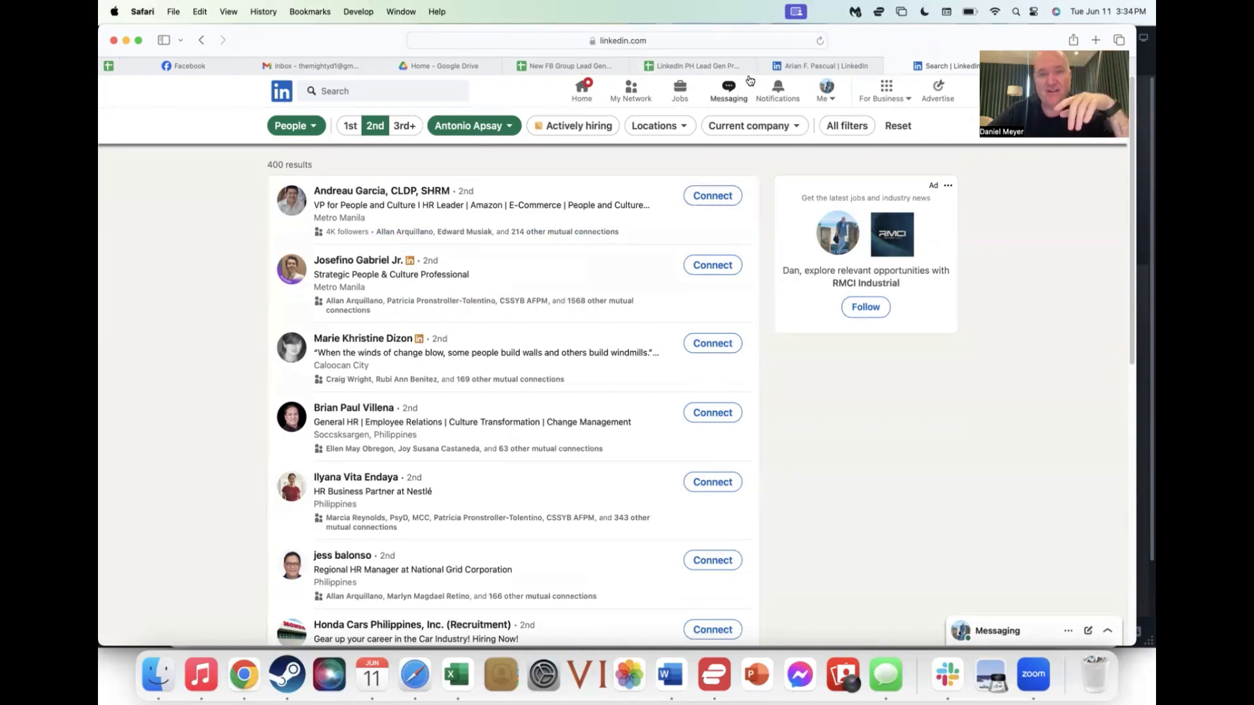
- Return to the second assistant's sheet and select the empty Connection Name cells A3:A23
left_click(725, 66)
left_click(304, 251)
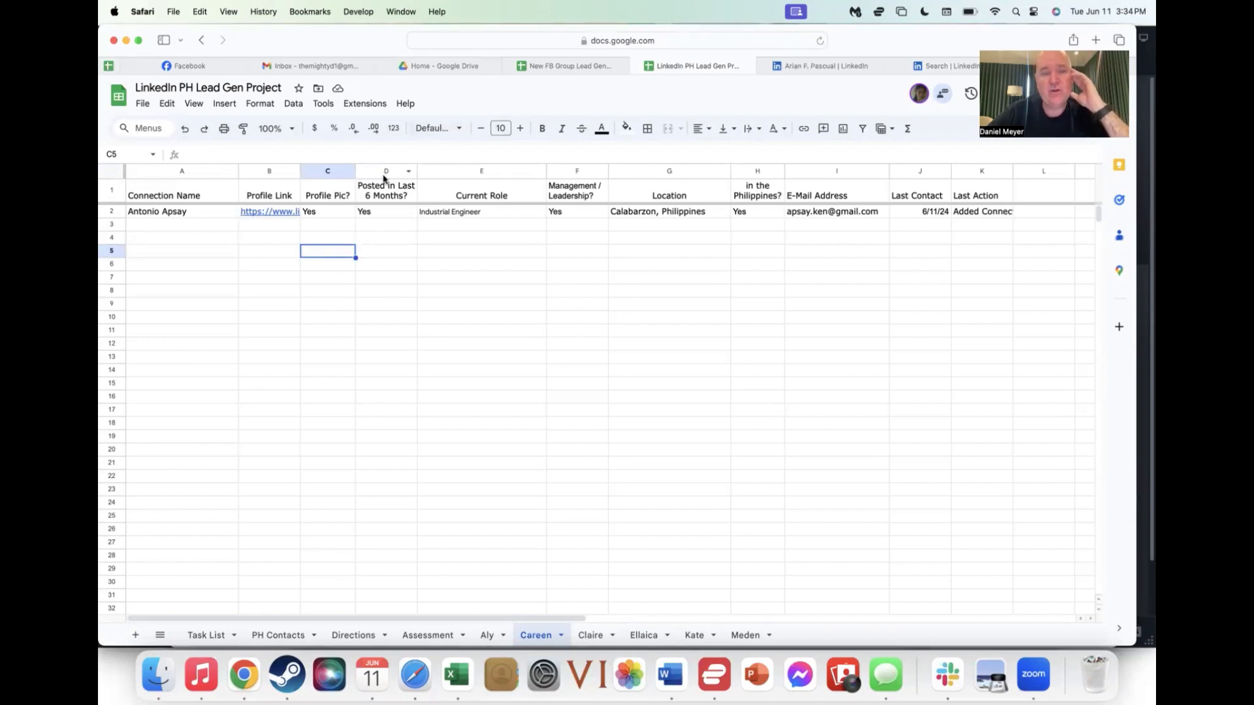
left_click_drag(230, 225, 229, 489)
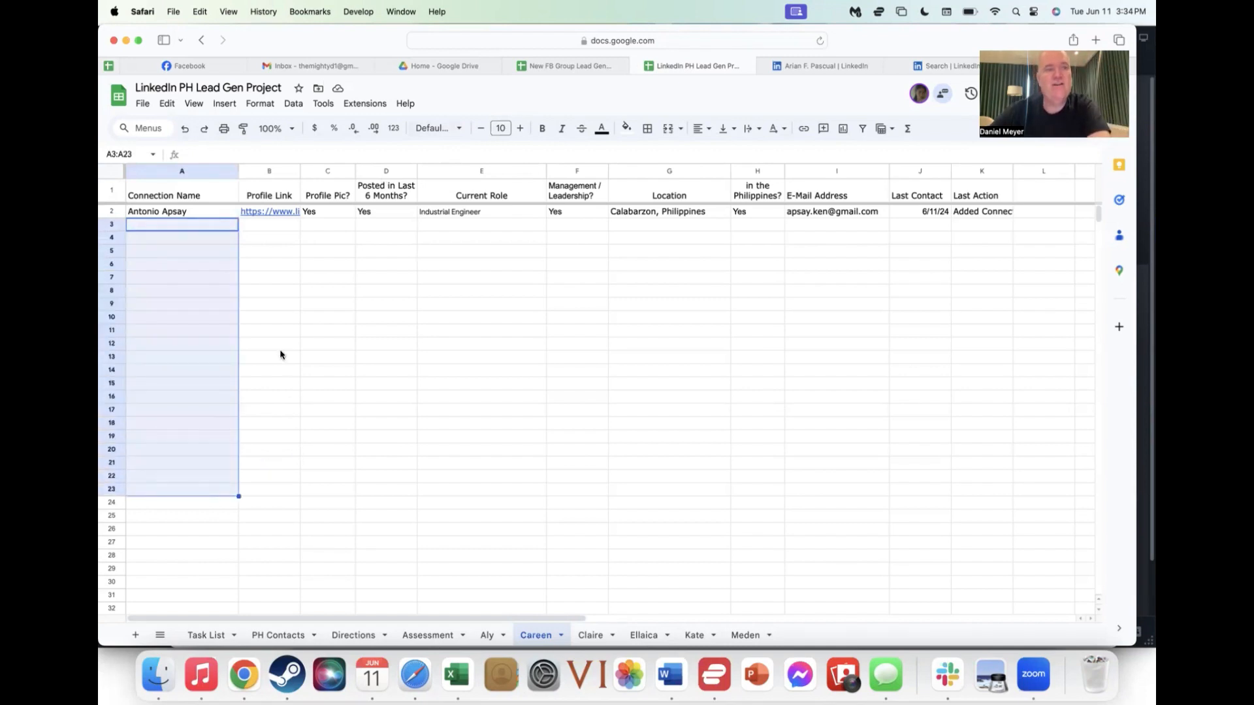
left_click(283, 310)
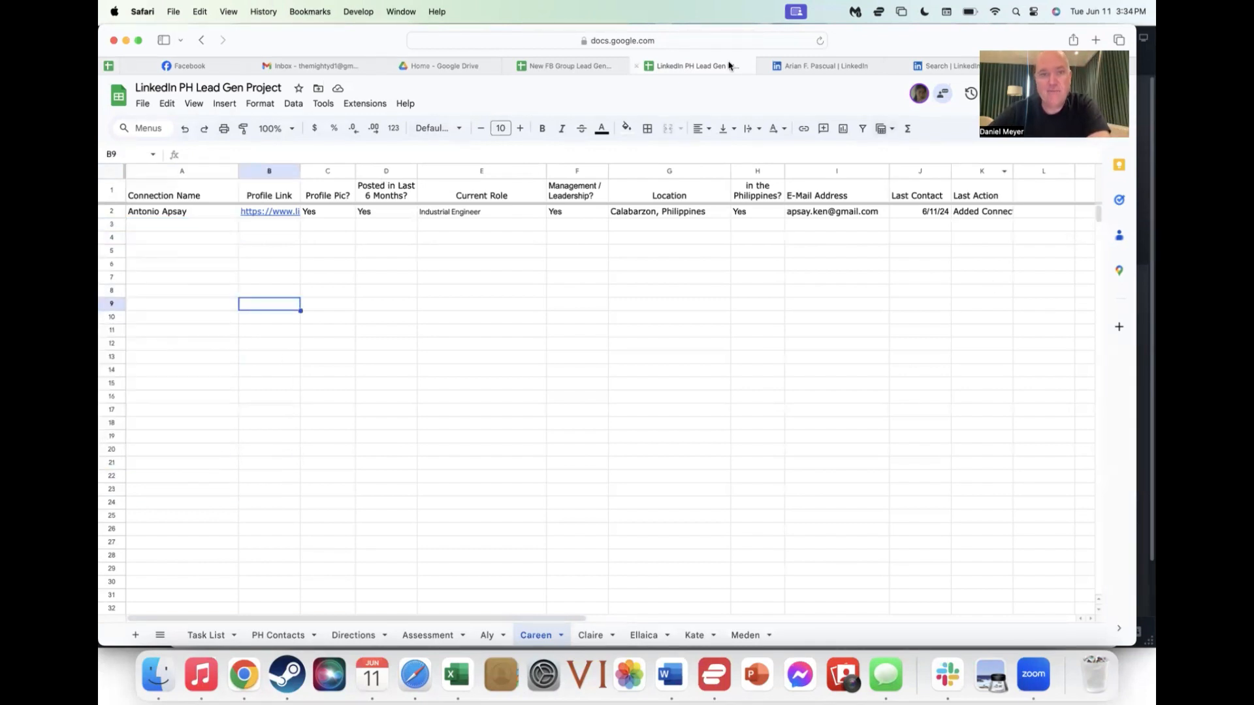
- Look up the VA Action entry in row 149 of PH Contacts in the LinkedIn PH Lead Gen Project spreadsheet
left_click(575, 69)
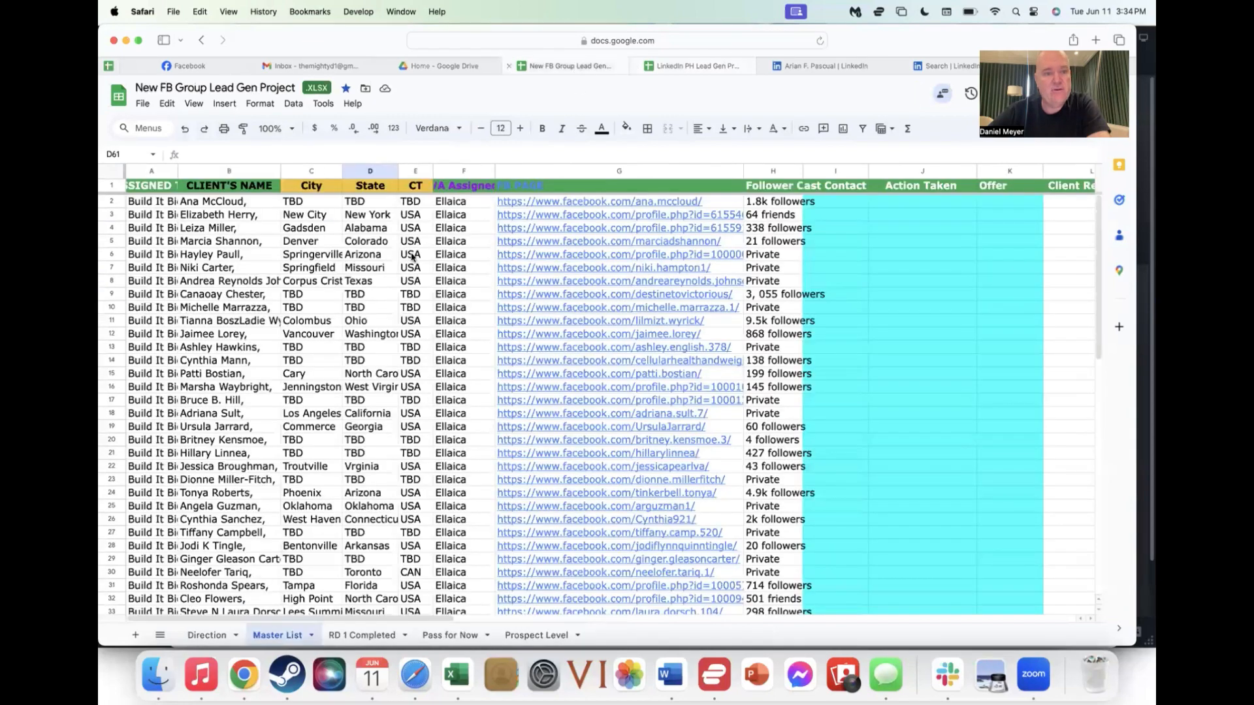
left_click(693, 67)
left_click(287, 636)
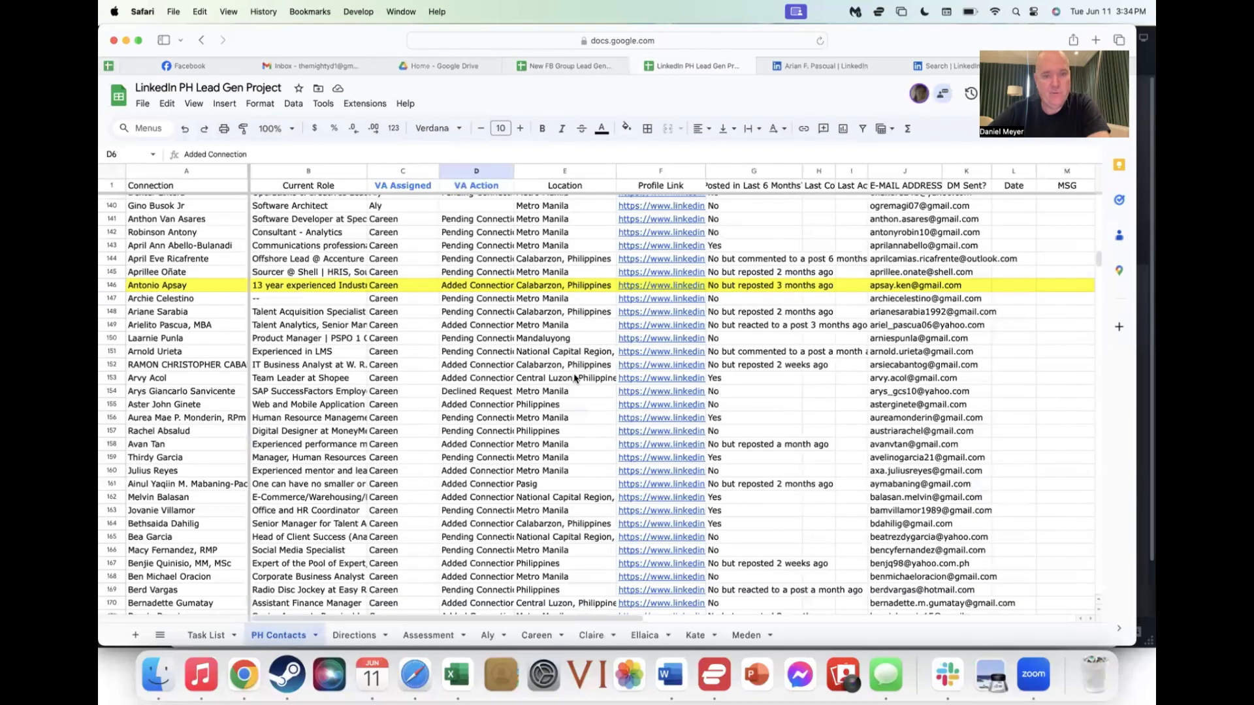
left_click(484, 325)
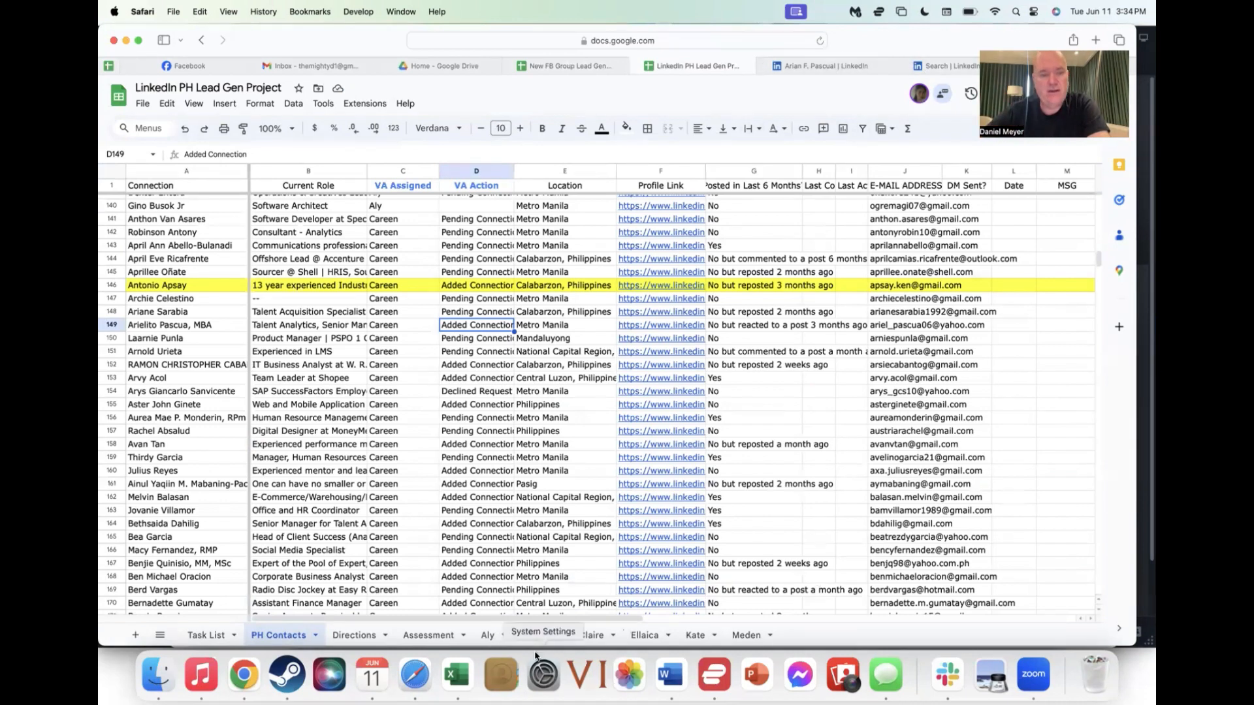
- Check the e-mail address in row 2 of the first assistant's sheet against the Contact Info on that connection's LinkedIn profile
left_click(495, 633)
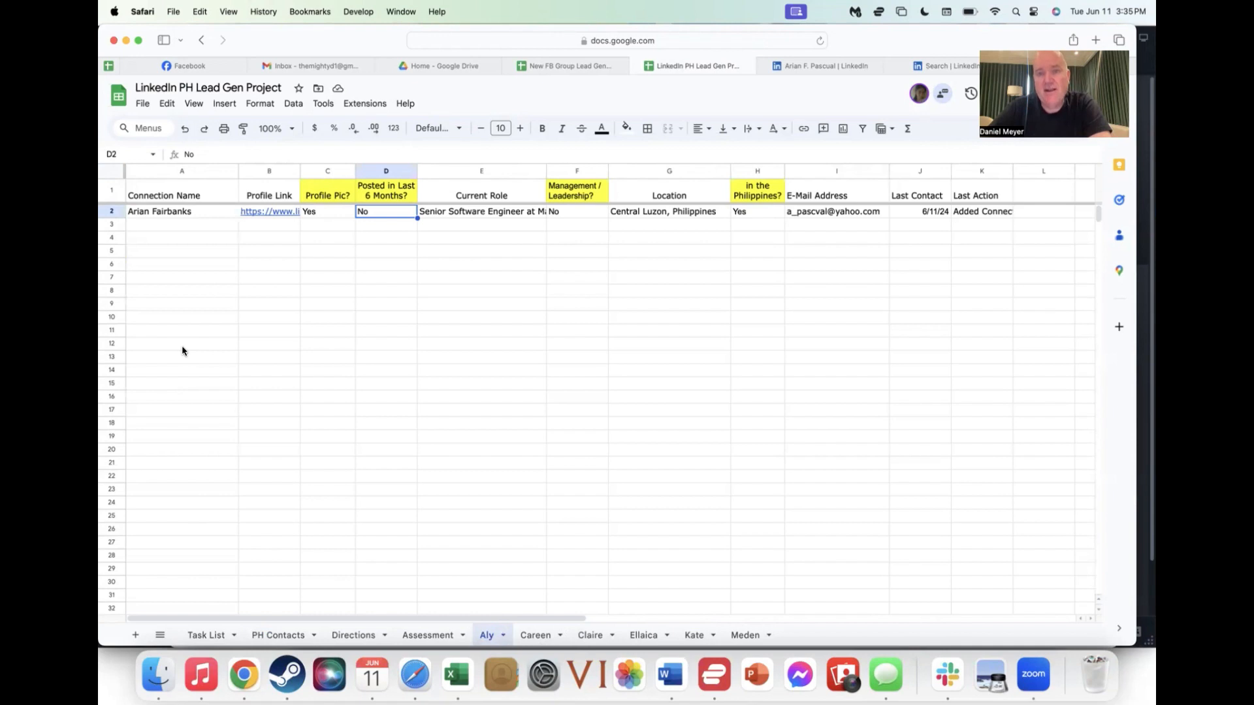
left_click(829, 209)
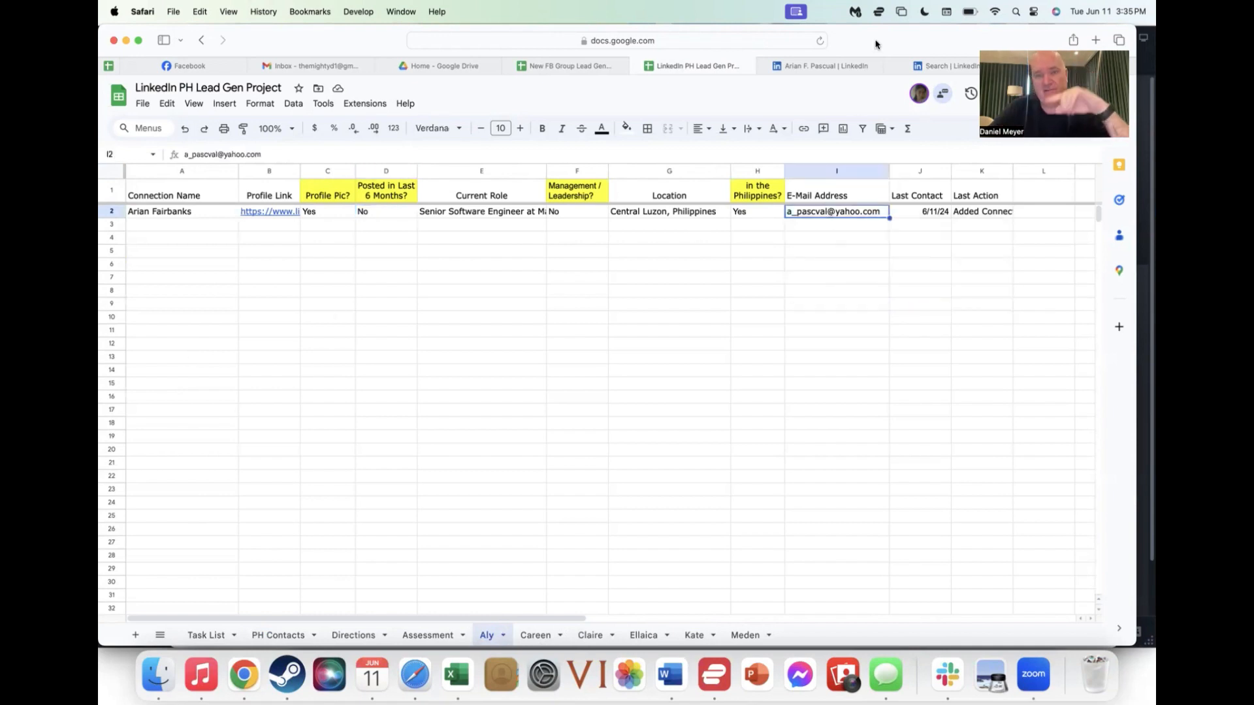
left_click(823, 65)
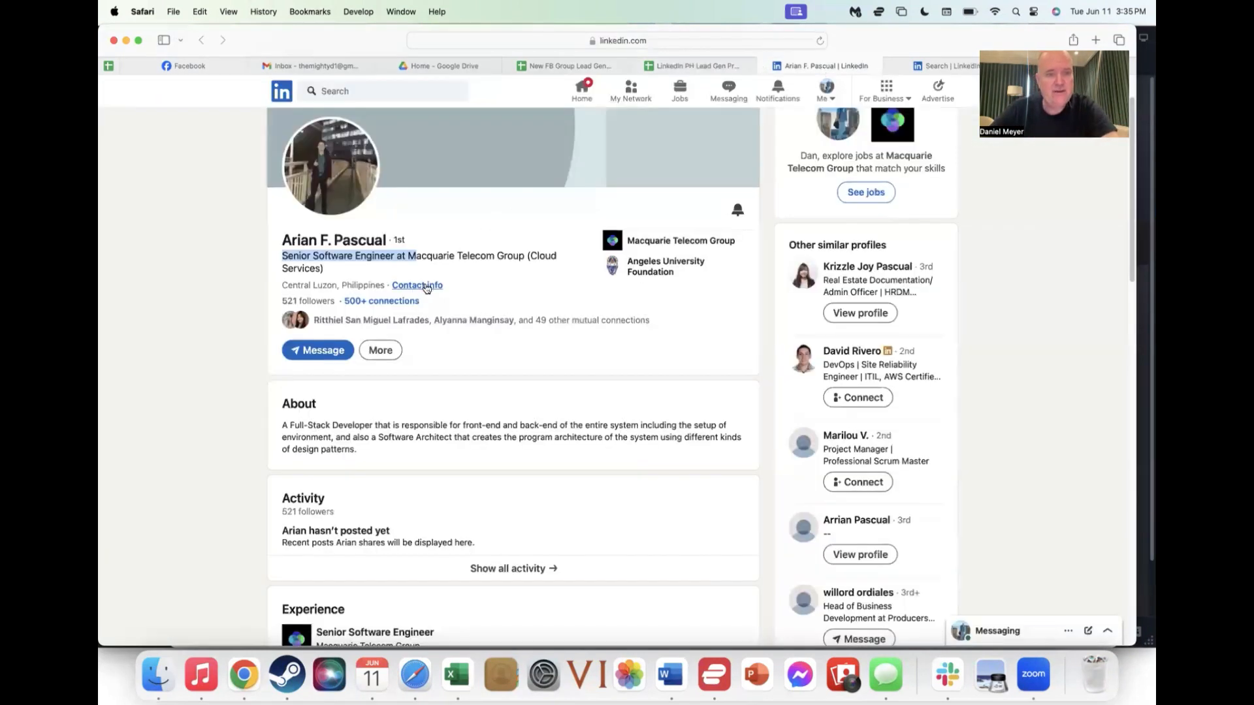
left_click(426, 286)
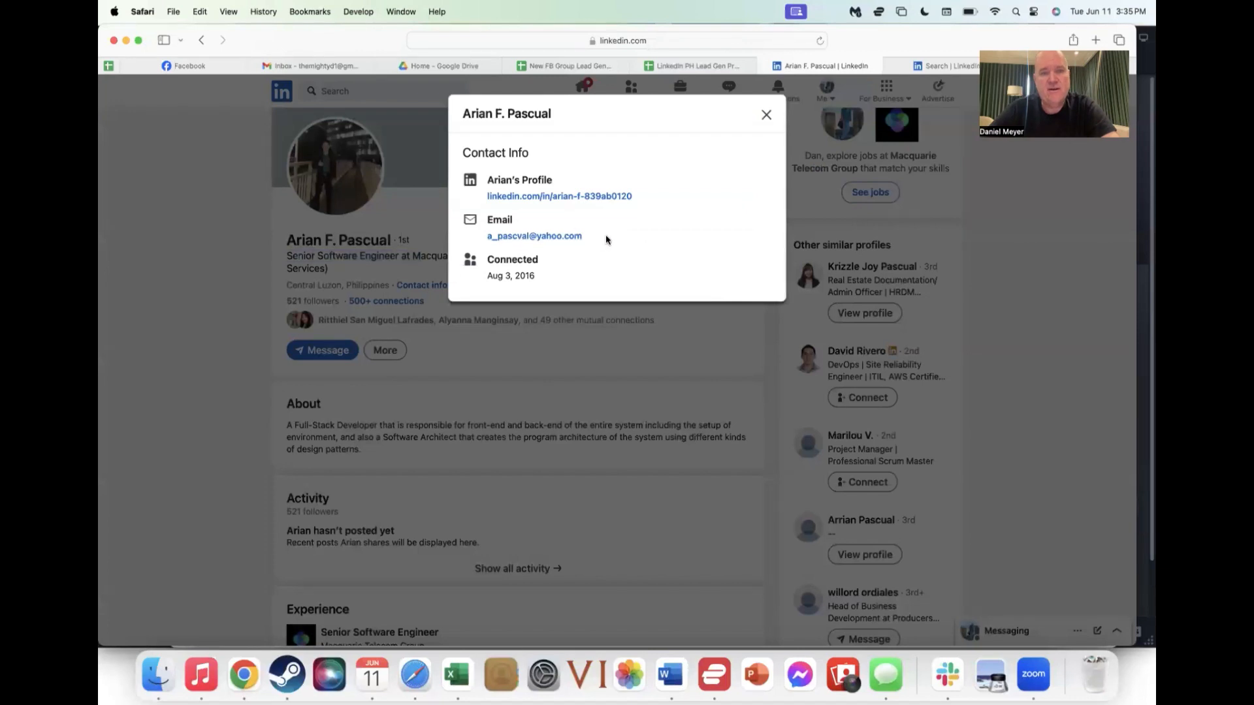
left_click_drag(606, 235, 483, 238)
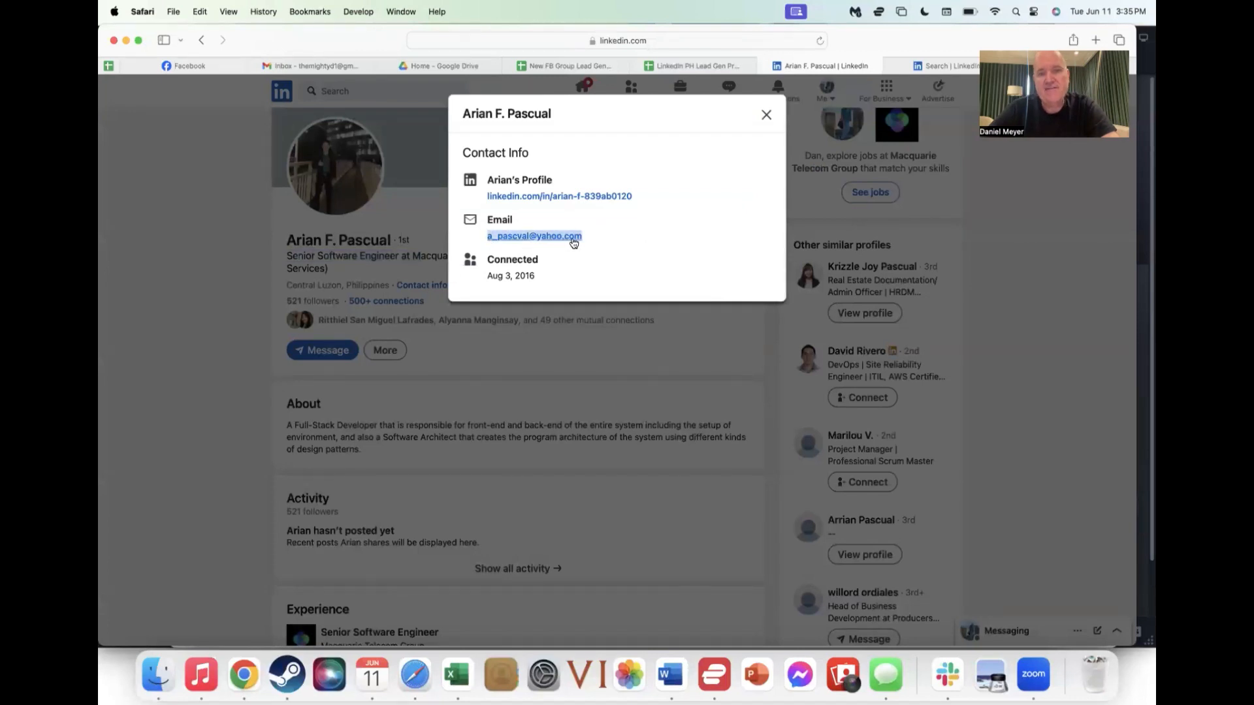
left_click(750, 64)
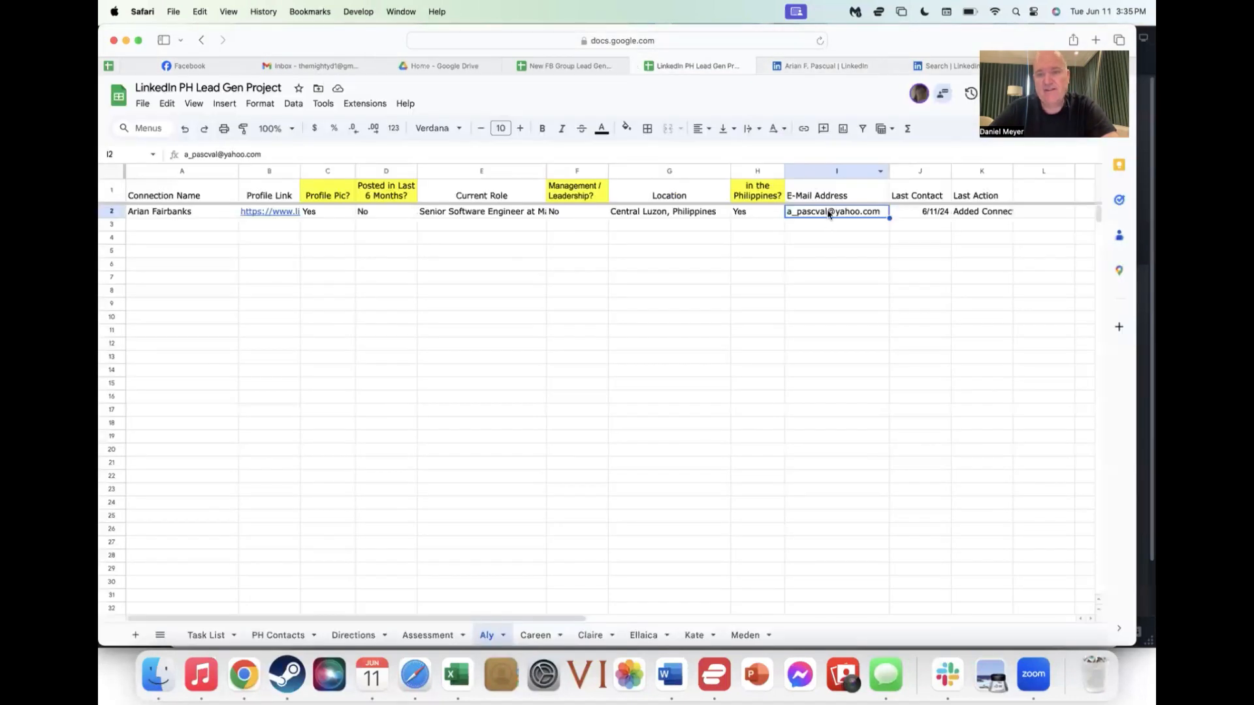